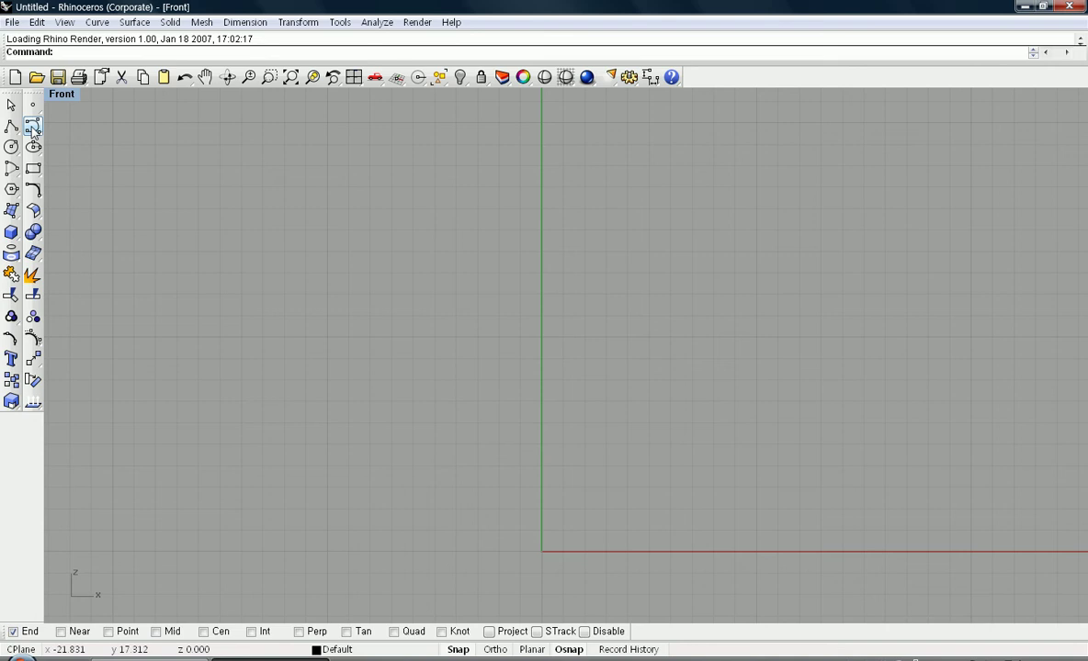
Draw a two-point interpolated curve from the origin, running about 8 units along the negative x axis as the glass base line
click(32, 129)
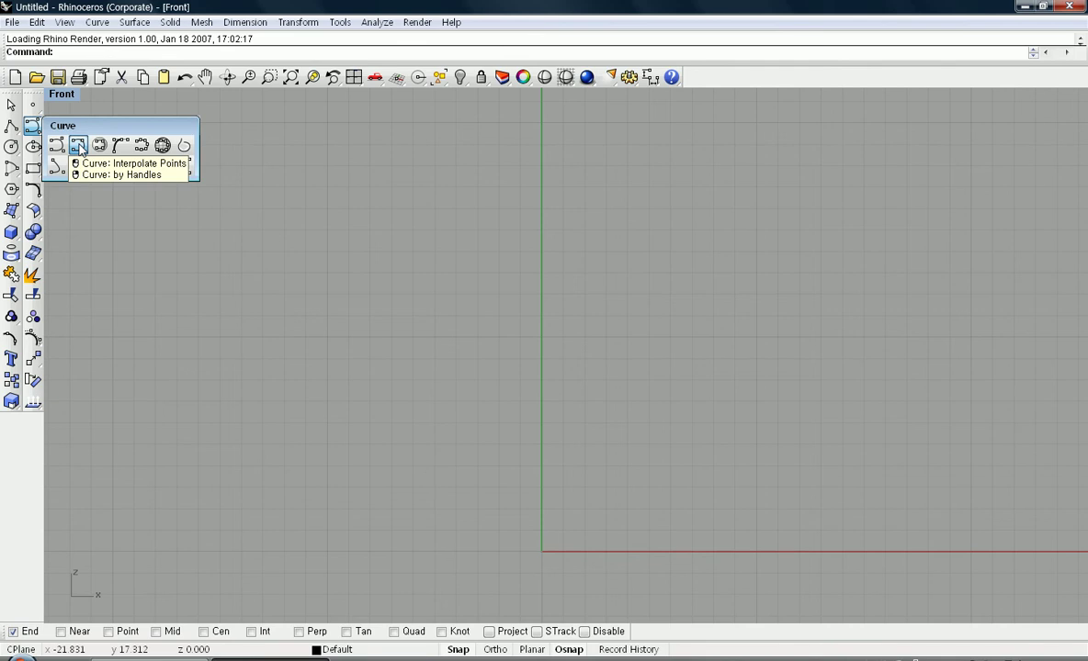
click(79, 150)
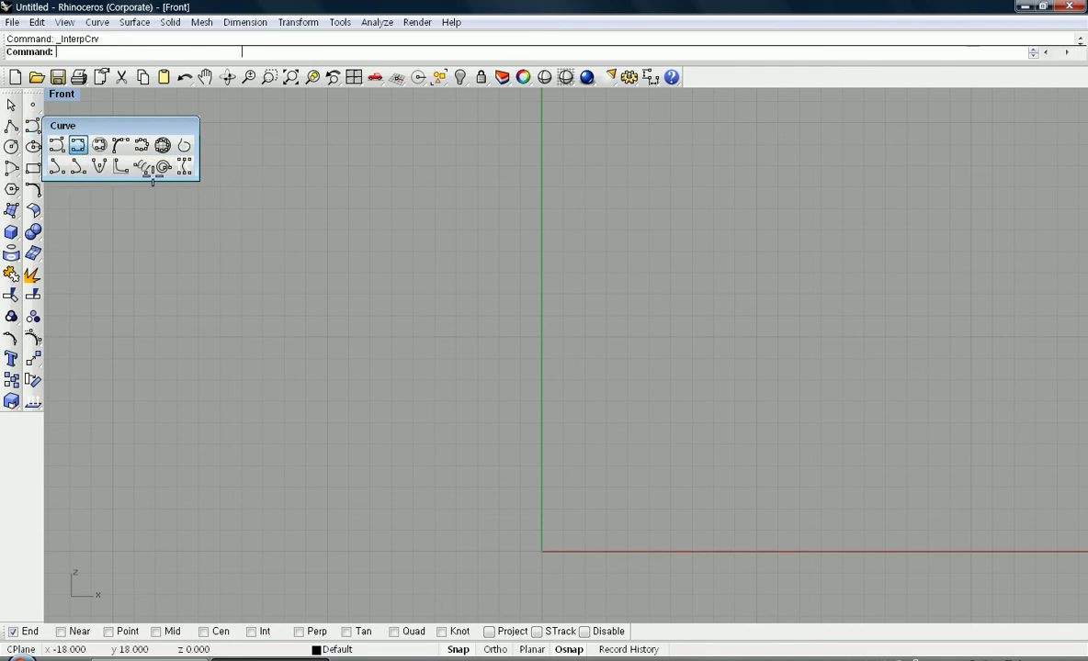
click(541, 552)
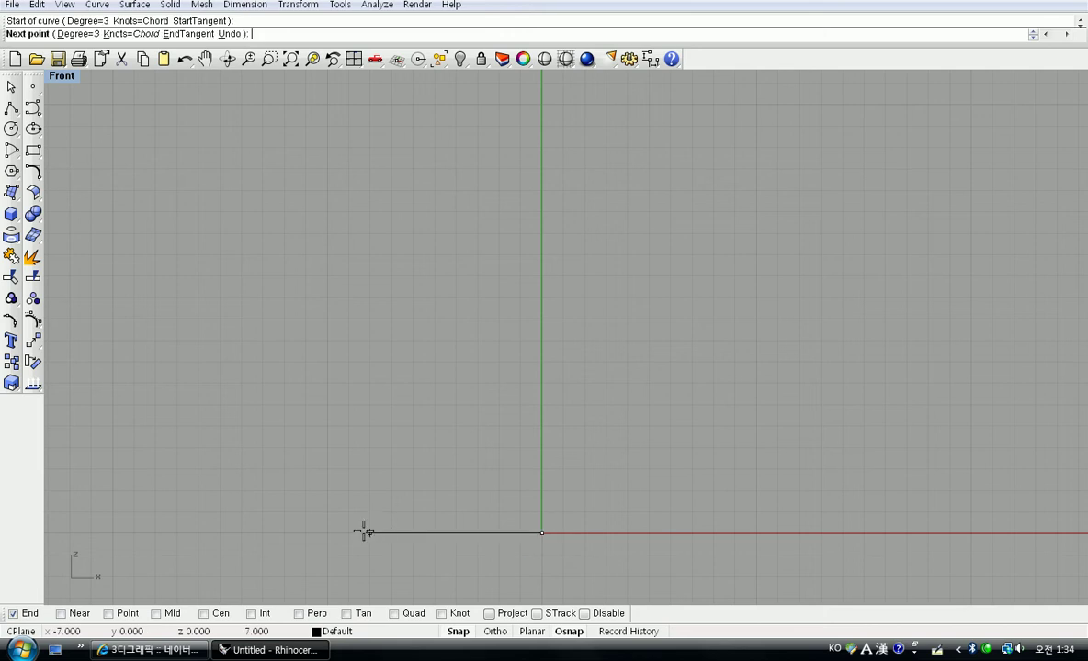
click(367, 532)
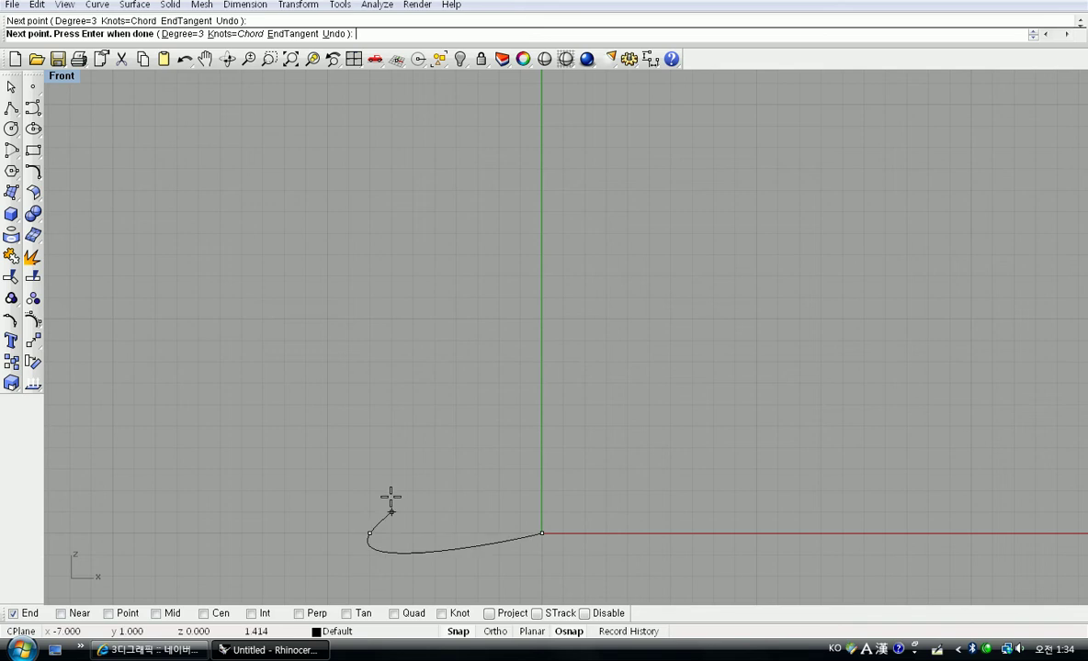
click(390, 495)
key(Return)
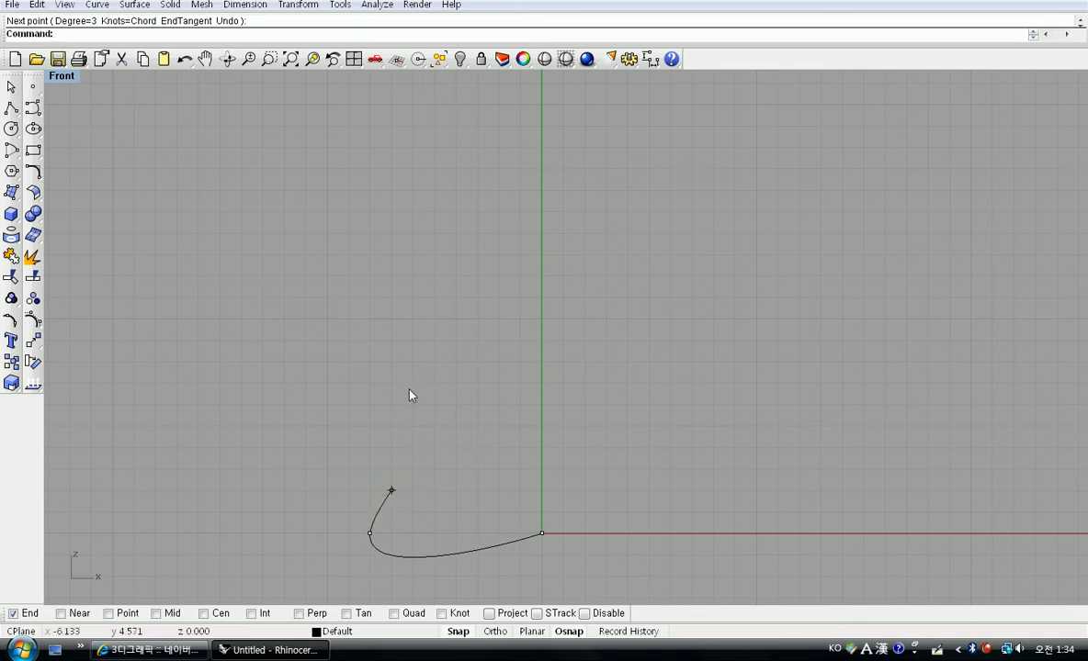
Draw the foot as an interpolated curve from about (-8, 1) through (-3, 3) and (-2, 4) to about (-1, 6)
mouse_move(434, 485)
right_down()
mouse_move(444, 422)
mouse_move(447, 431)
right_up()
right_click(403, 472)
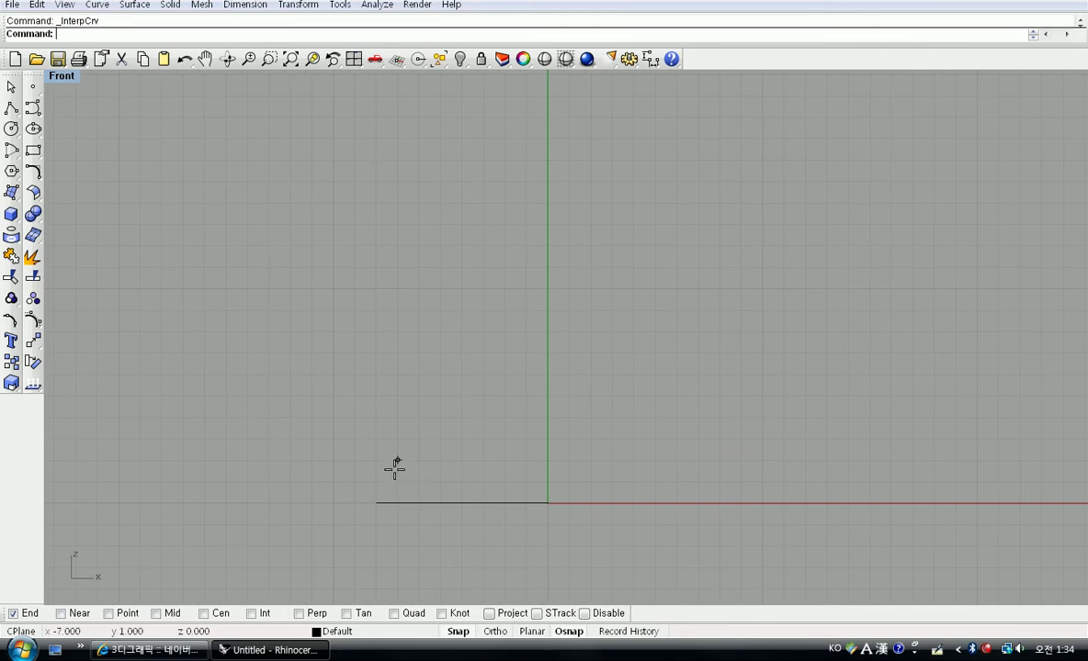
click(376, 481)
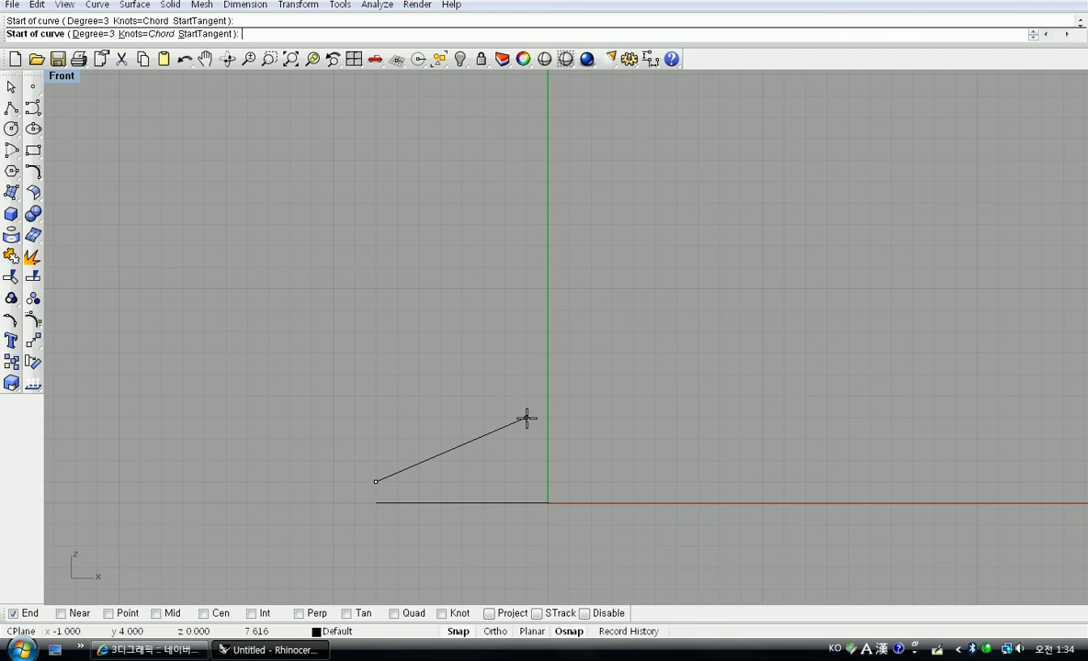
click(484, 439)
click(505, 418)
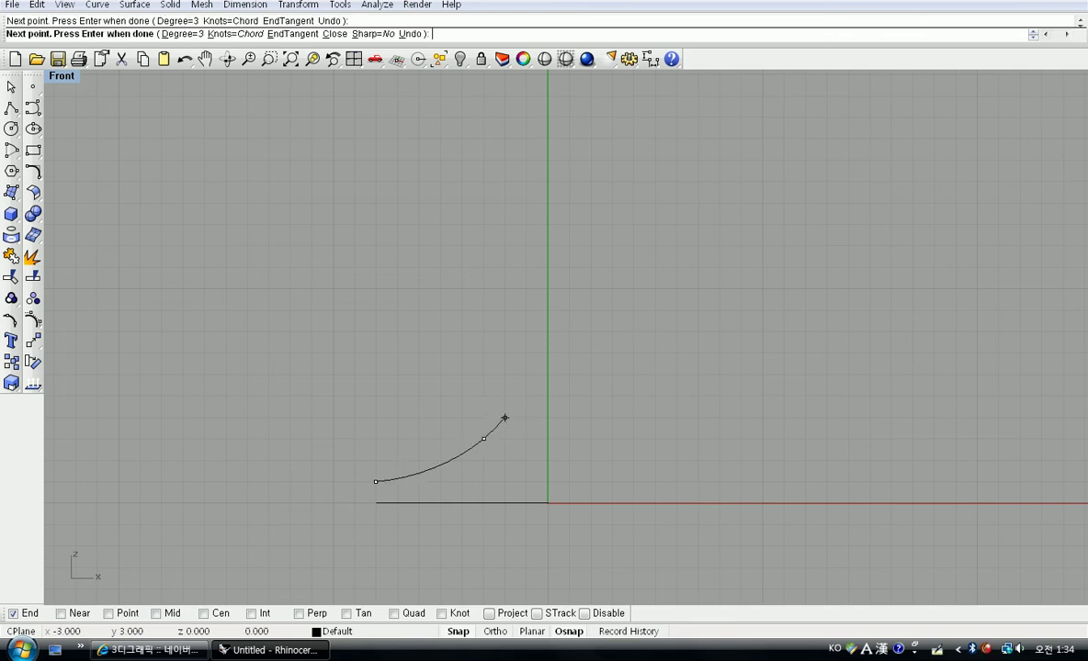
click(525, 377)
key(Return)
Draw the vertical stem line about 14 units long, from the foot curve's upper end to y = 20
scroll(542, 329, down, 2)
right_drag(635, 348, 616, 451)
scroll(609, 435, down, 4)
right_click(607, 433)
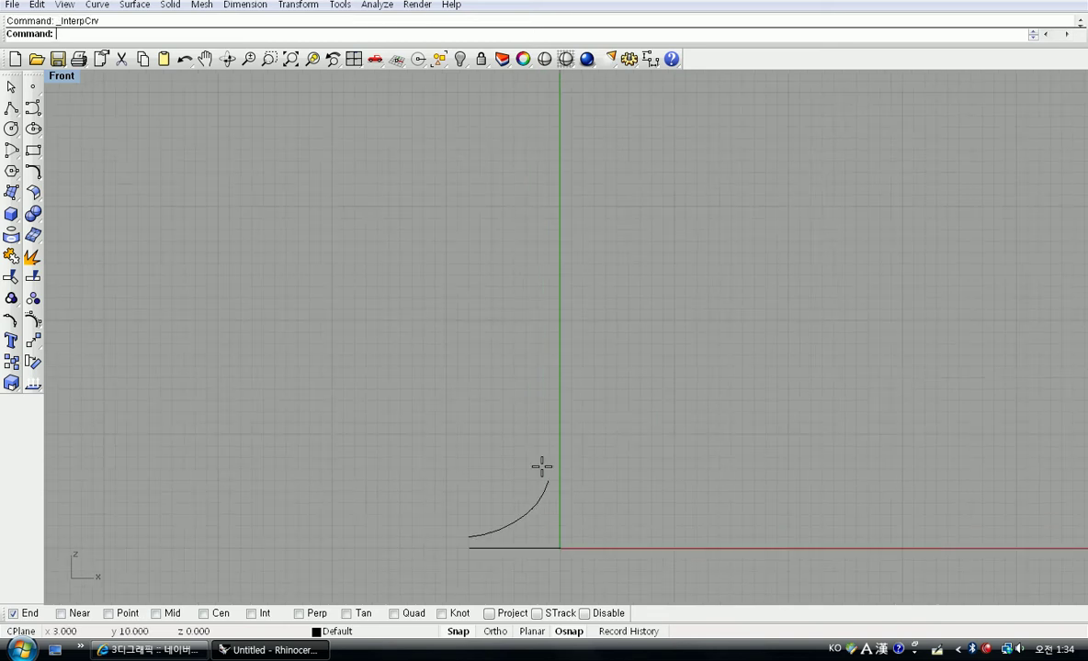
key(Return)
click(549, 479)
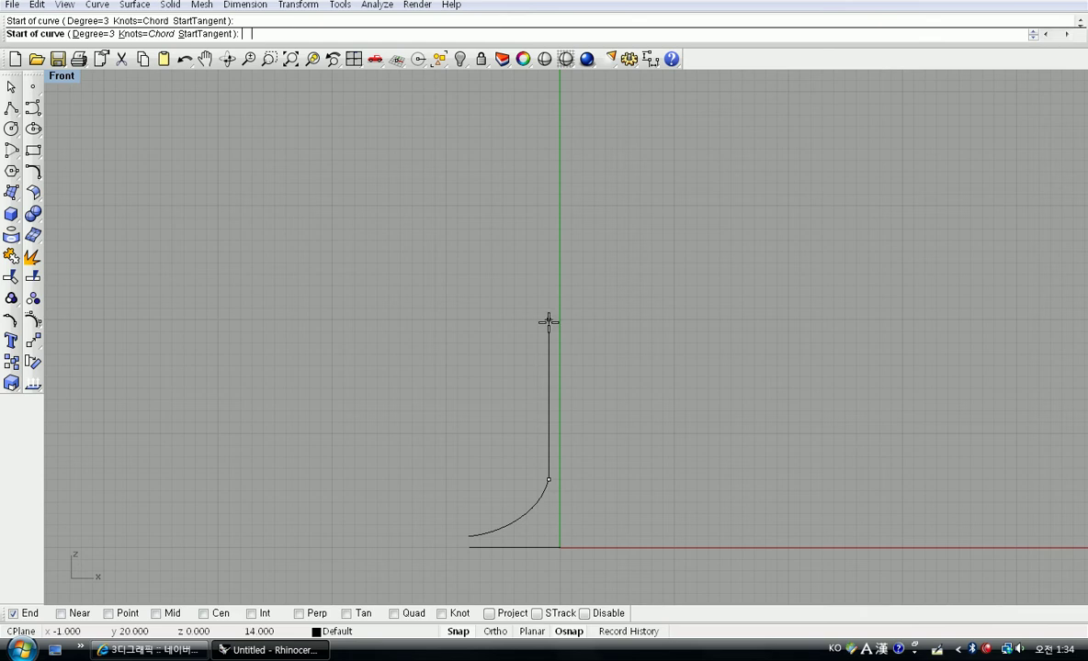
click(548, 321)
key(Return)
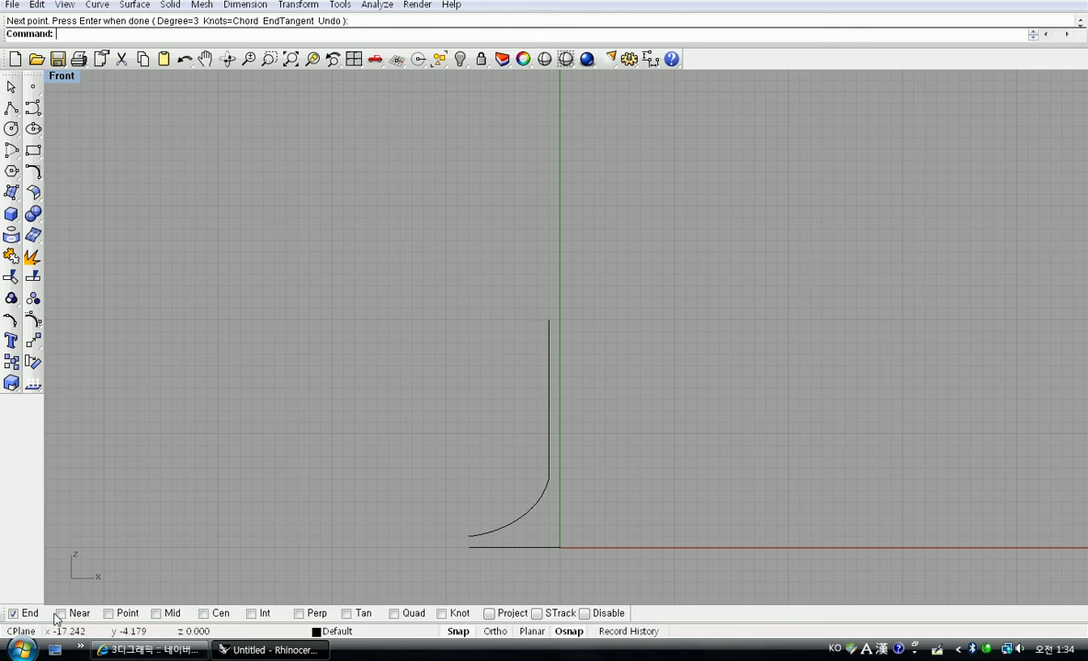
Turn off the End object snap and draw the bowl curve from the stem's upper end through about (-10, 26) to (-14, 43)
click(12, 615)
click(12, 615)
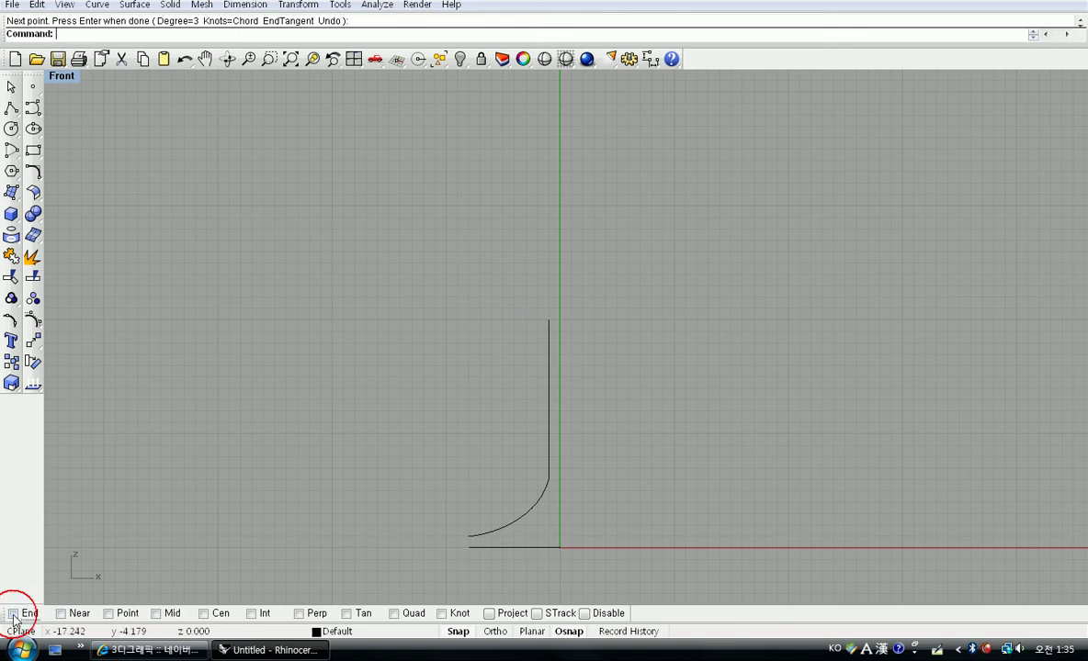
right_click(422, 376)
click(548, 318)
click(549, 319)
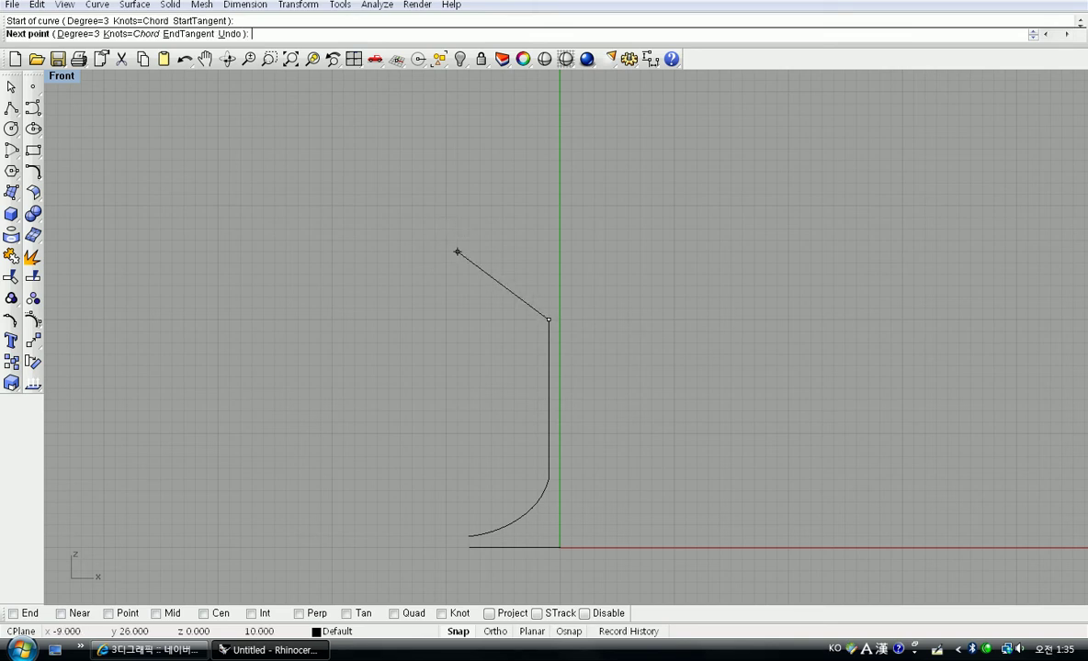
click(446, 252)
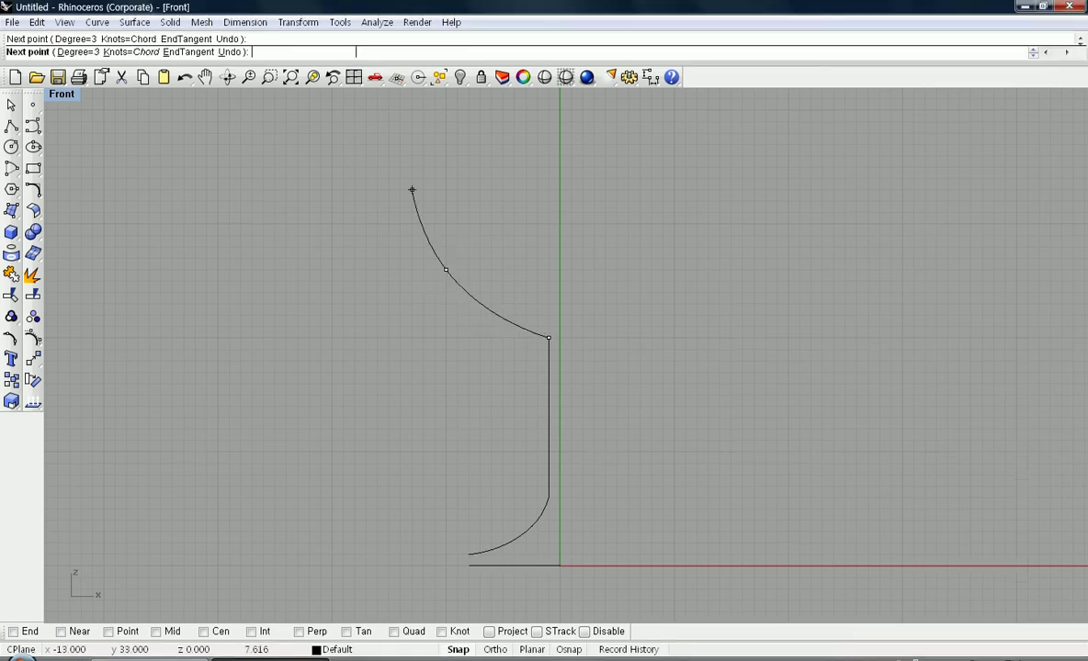
scroll(424, 129, down, 2)
click(423, 134)
right_drag(424, 133, 423, 220)
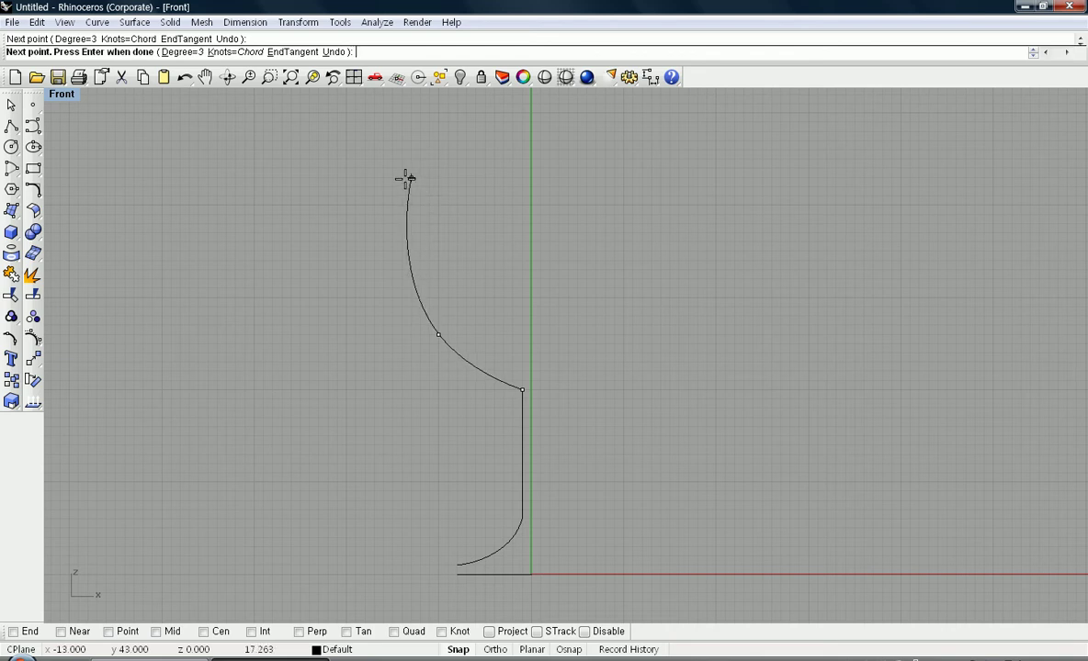
click(402, 180)
click(420, 214)
key(Return)
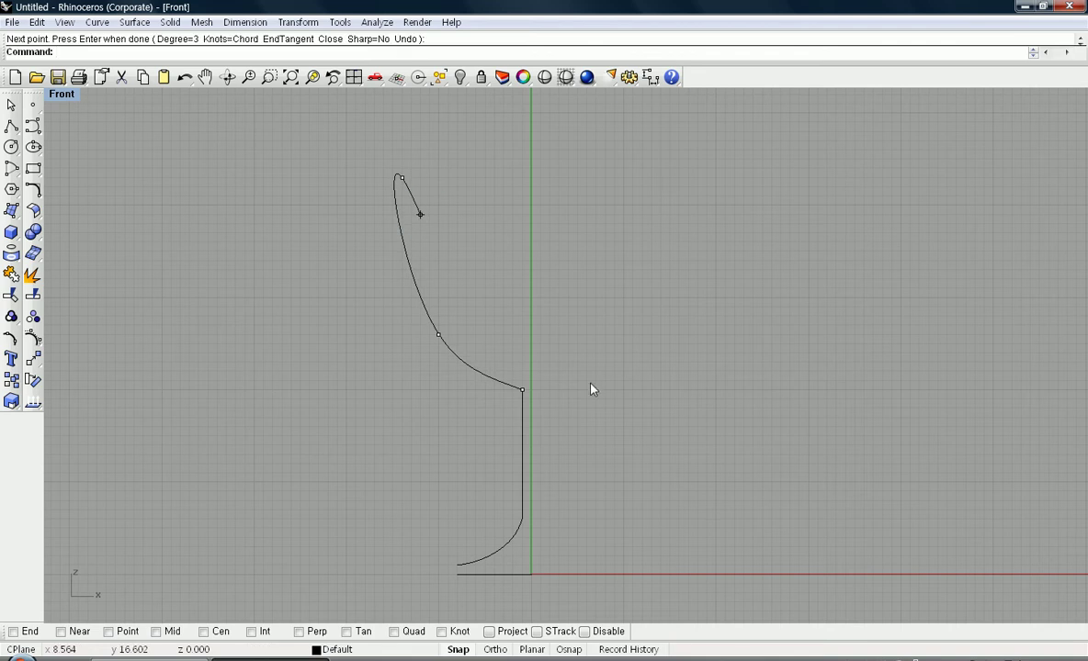
Examine the half profile of the glass from the base and stem up to the bowl rim
right_click(393, 311)
right_drag(394, 311, 399, 267)
scroll(409, 401, up, 3)
scroll(494, 414, down, 1)
mouse_move(483, 396)
right_down()
mouse_move(366, 309)
mouse_move(464, 401)
right_up()
scroll(464, 401, down, 3)
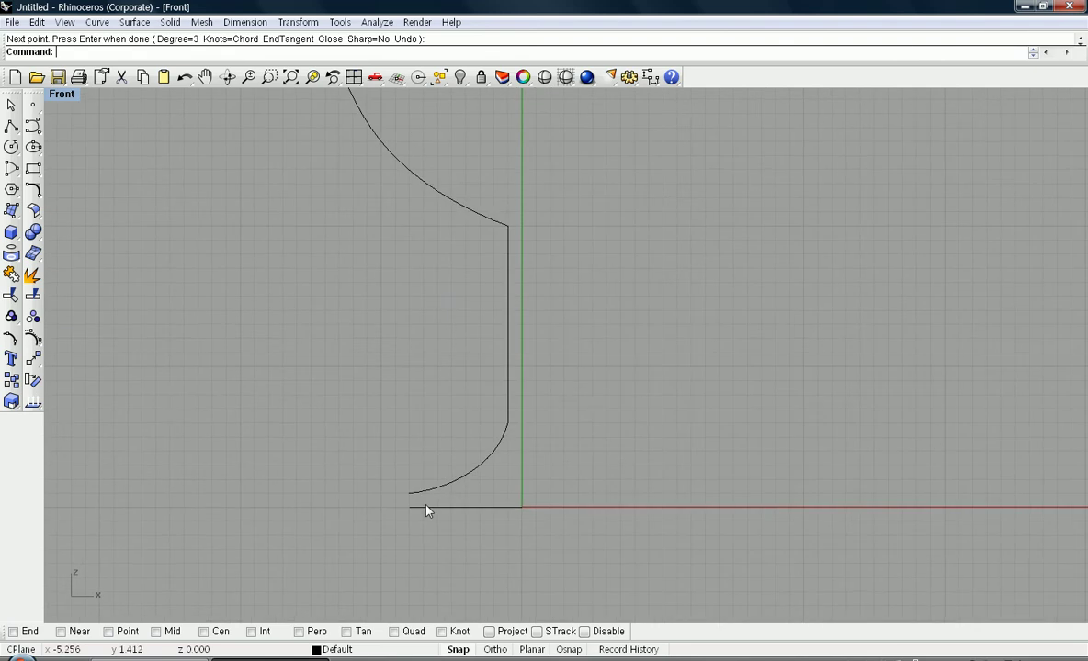
right_drag(477, 436, 564, 554)
right_drag(519, 478, 497, 483)
right_drag(372, 148, 348, 246)
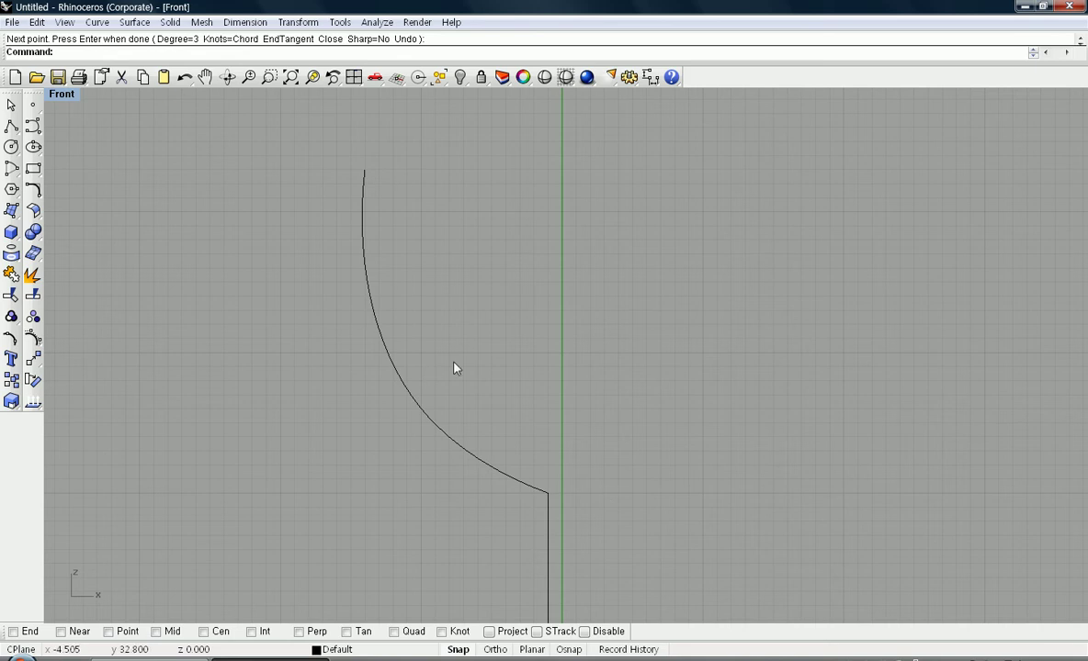
Offset the bowl curve inward by a distance of 1
click(382, 346)
click(11, 104)
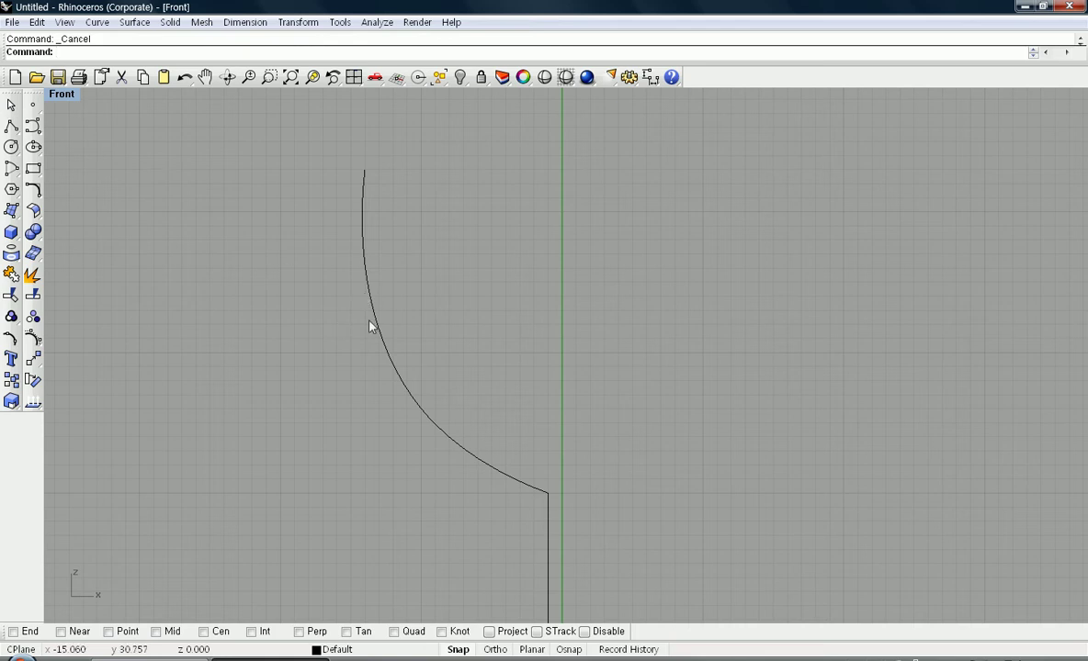
click(50, 124)
scroll(110, 137, down, 3)
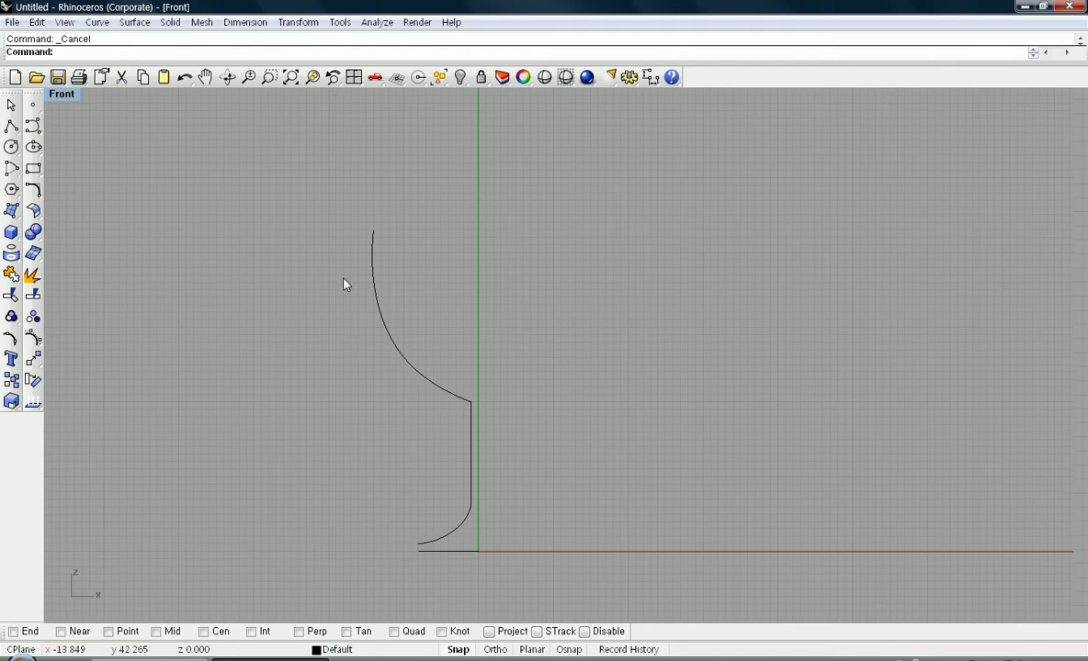
click(393, 341)
scroll(371, 344, up, 1)
click(50, 188)
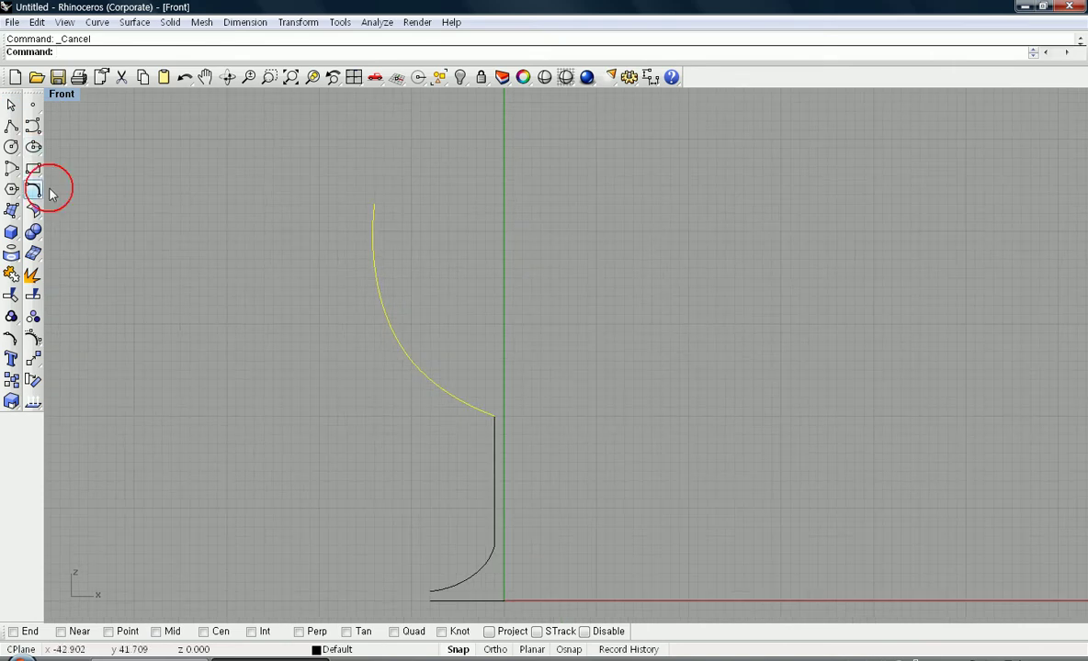
click(33, 190)
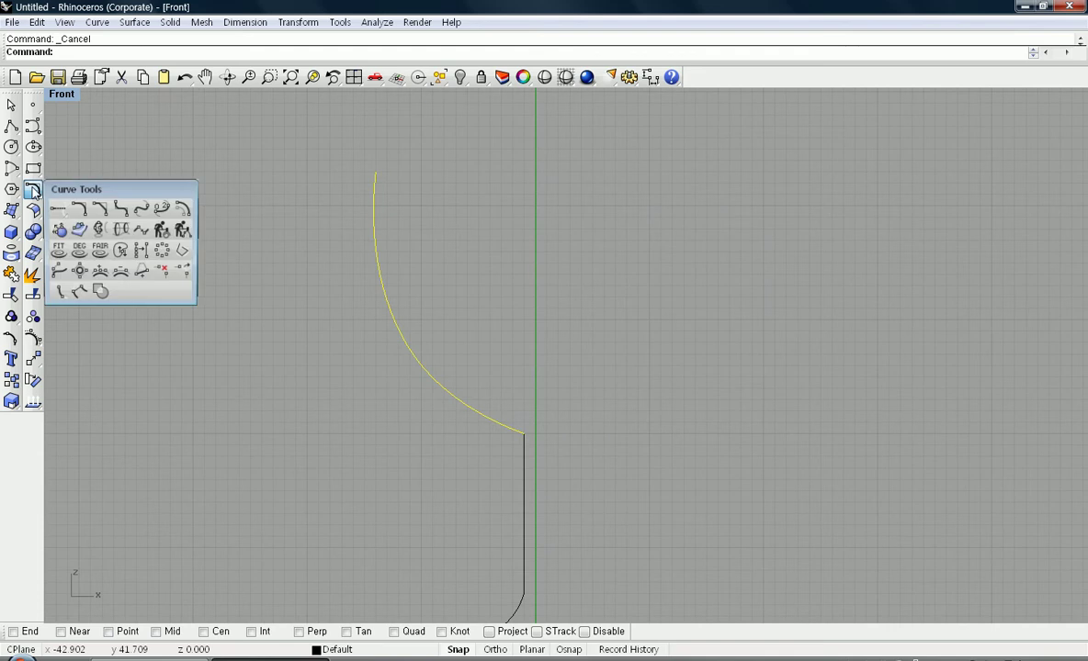
click(182, 212)
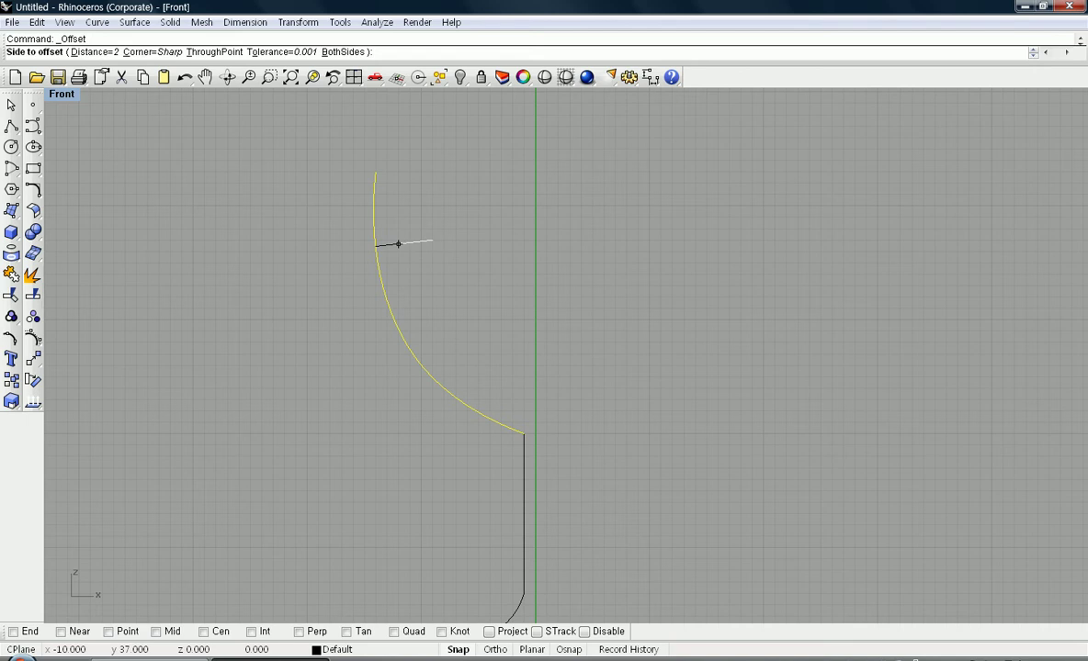
key(Return)
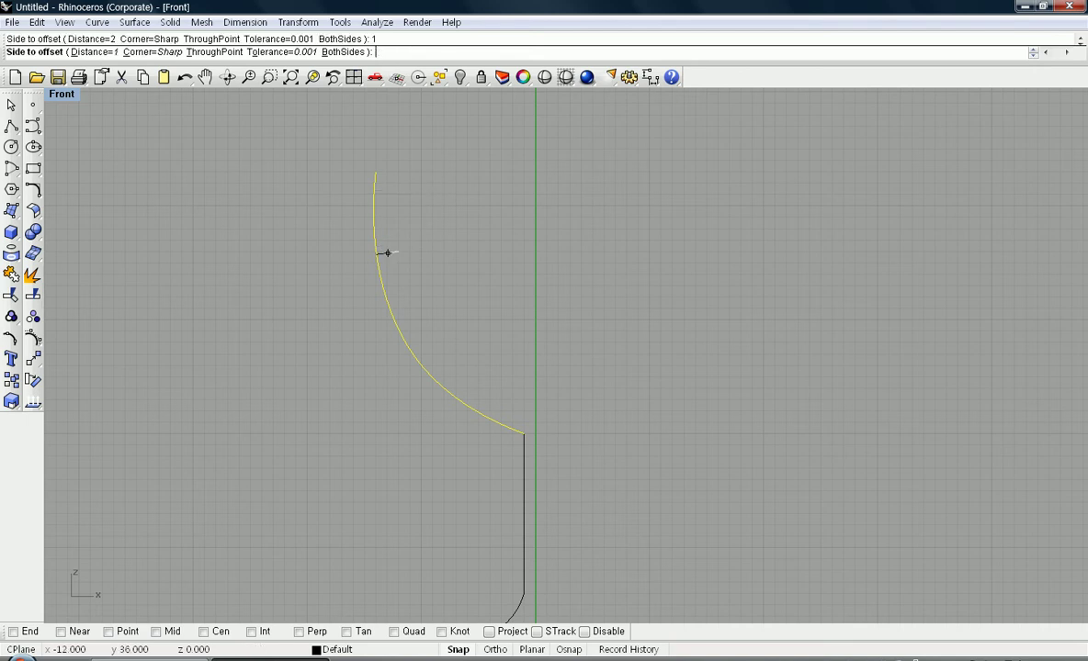
click(386, 241)
mouse_move(354, 257)
right_down()
mouse_move(356, 303)
mouse_move(294, 289)
right_up()
click(592, 445)
Mirror a copy of the inner bowl curve across the vertical axis at x = 0
right_drag(284, 369, 309, 319)
click(389, 294)
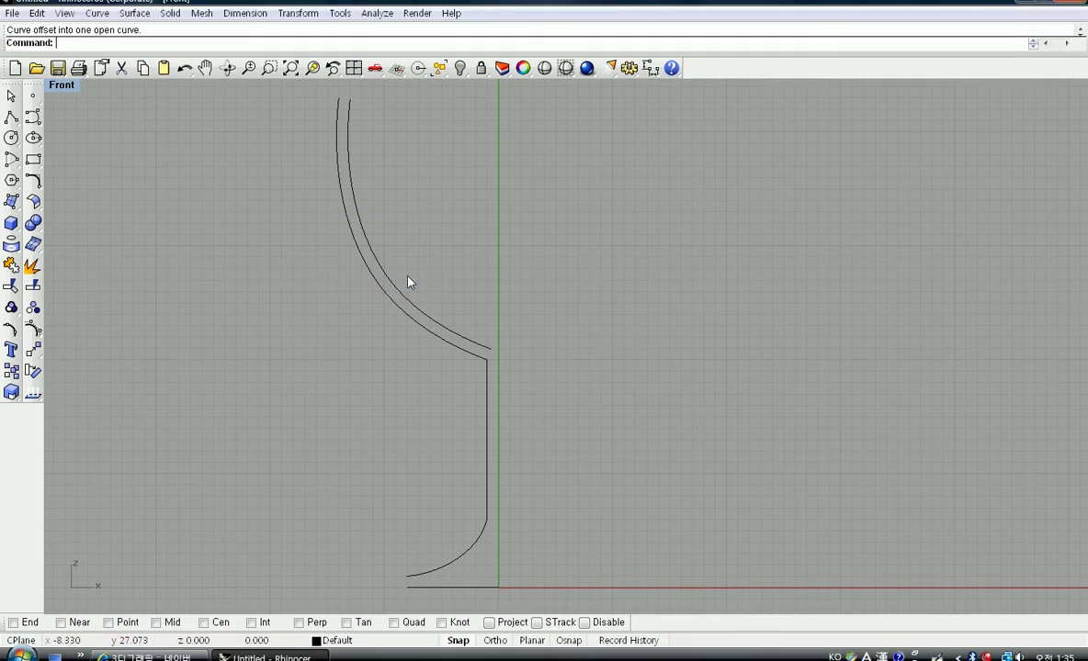
right_drag(429, 295, 422, 312)
click(416, 321)
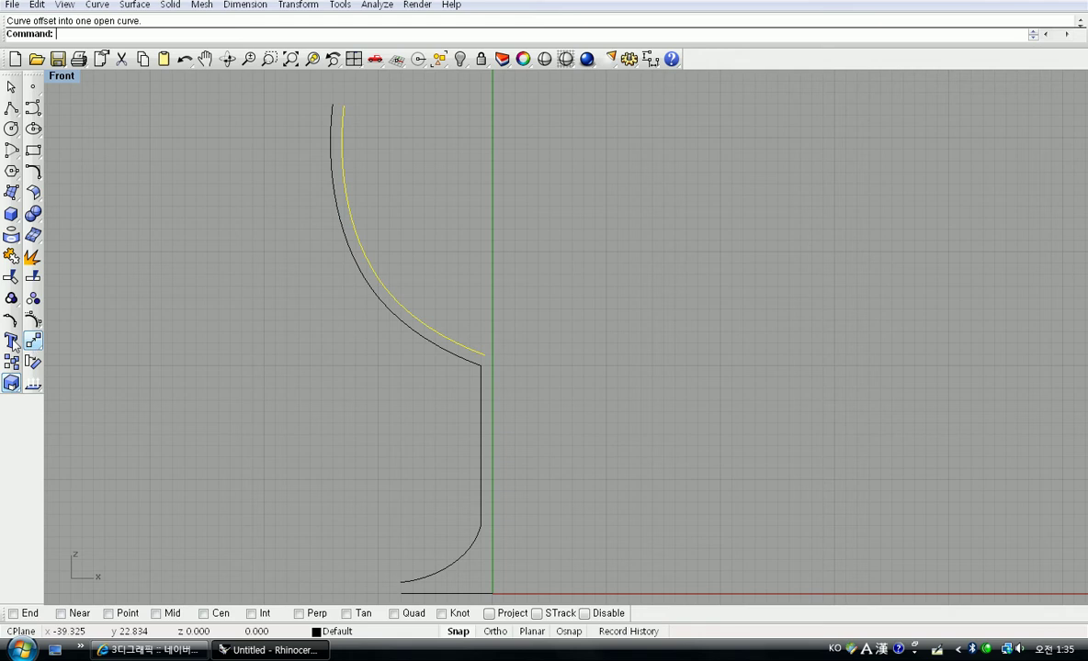
click(33, 342)
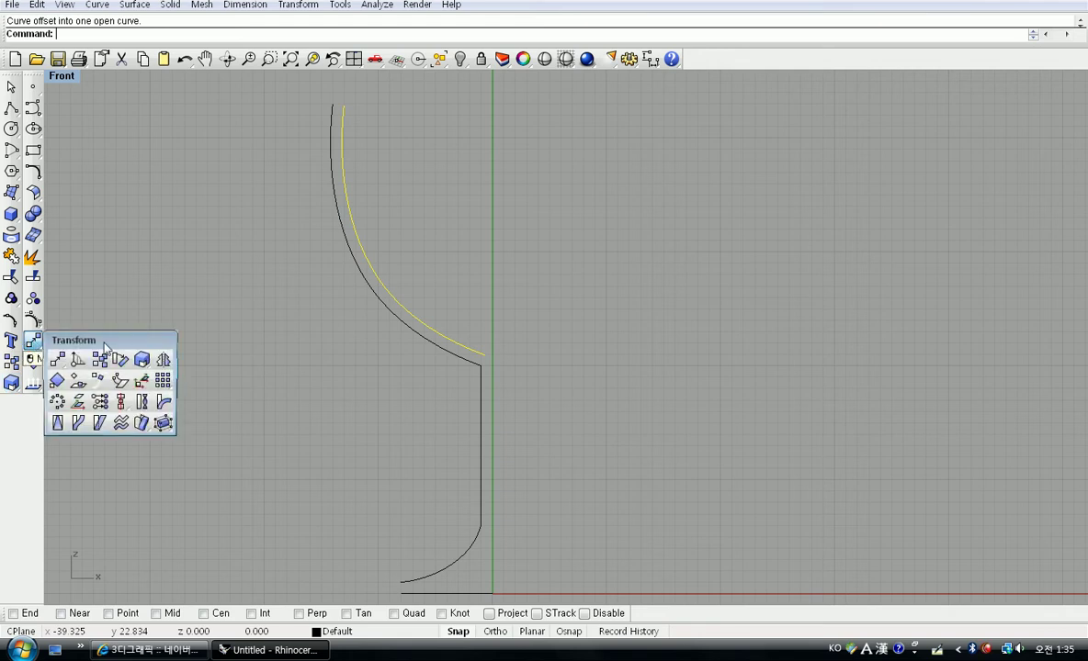
click(163, 361)
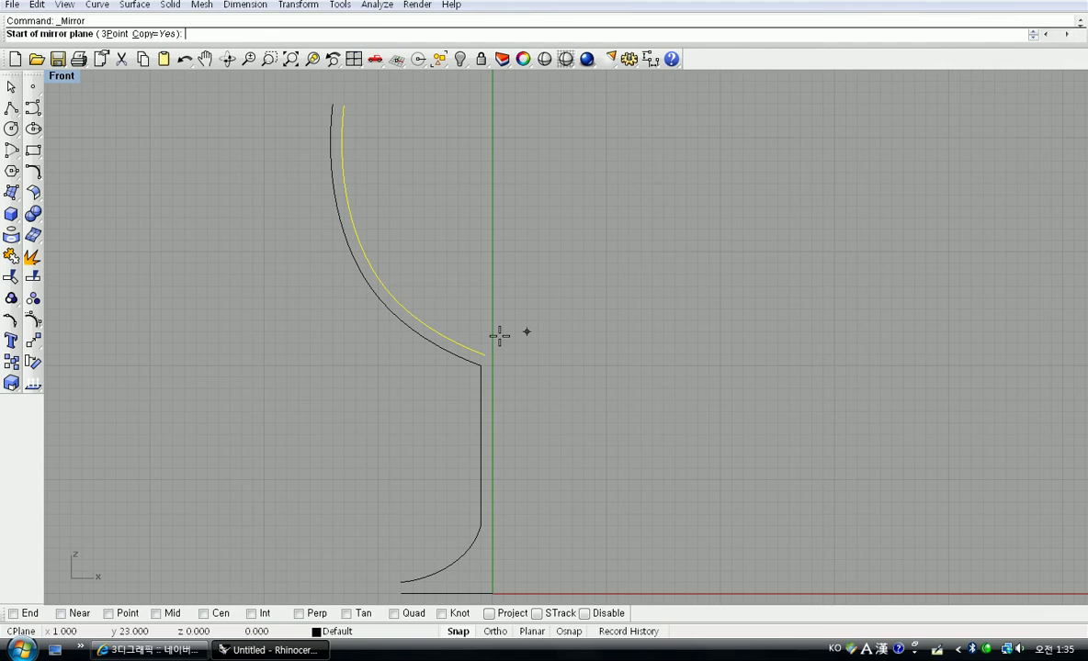
click(490, 332)
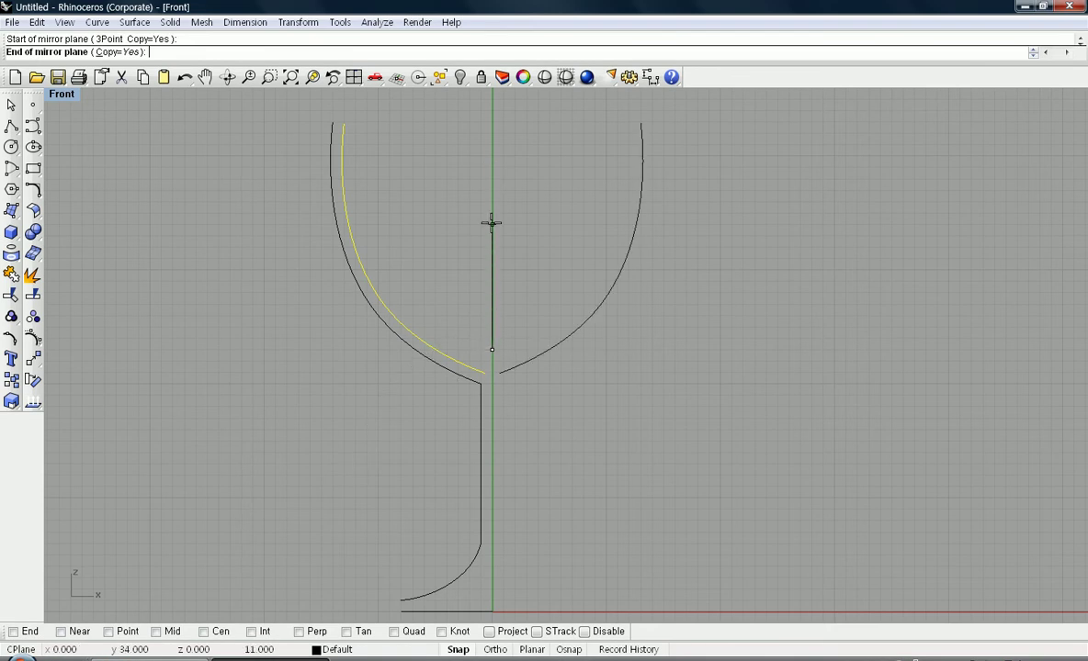
click(491, 222)
right_drag(689, 265, 686, 275)
right_drag(674, 341, 670, 345)
click(672, 349)
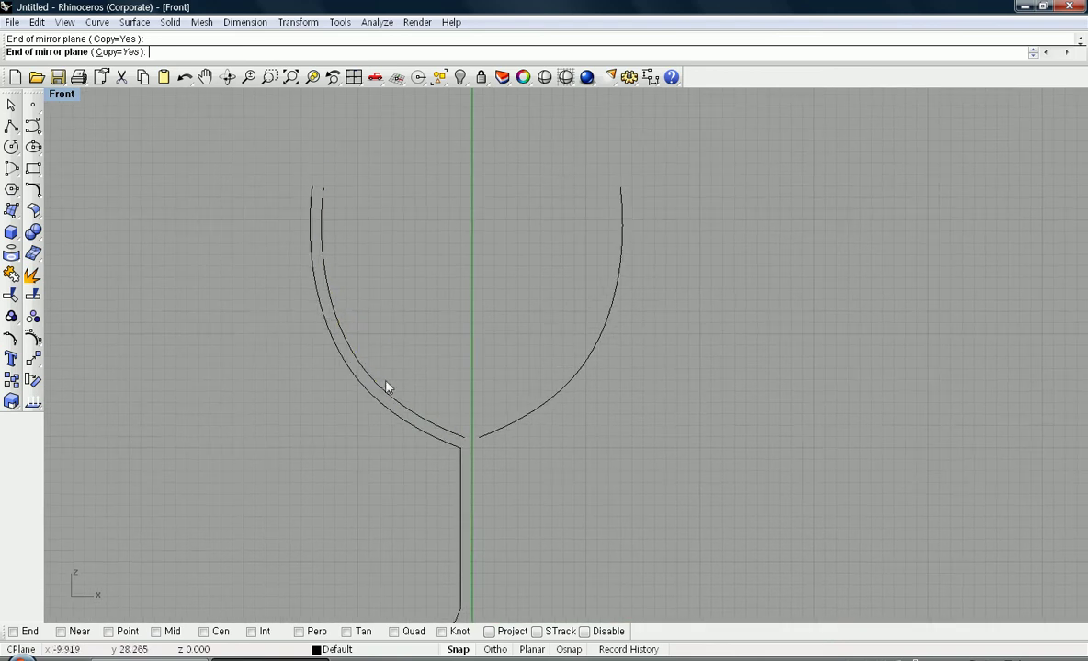
click(12, 107)
click(325, 267)
click(636, 338)
click(716, 418)
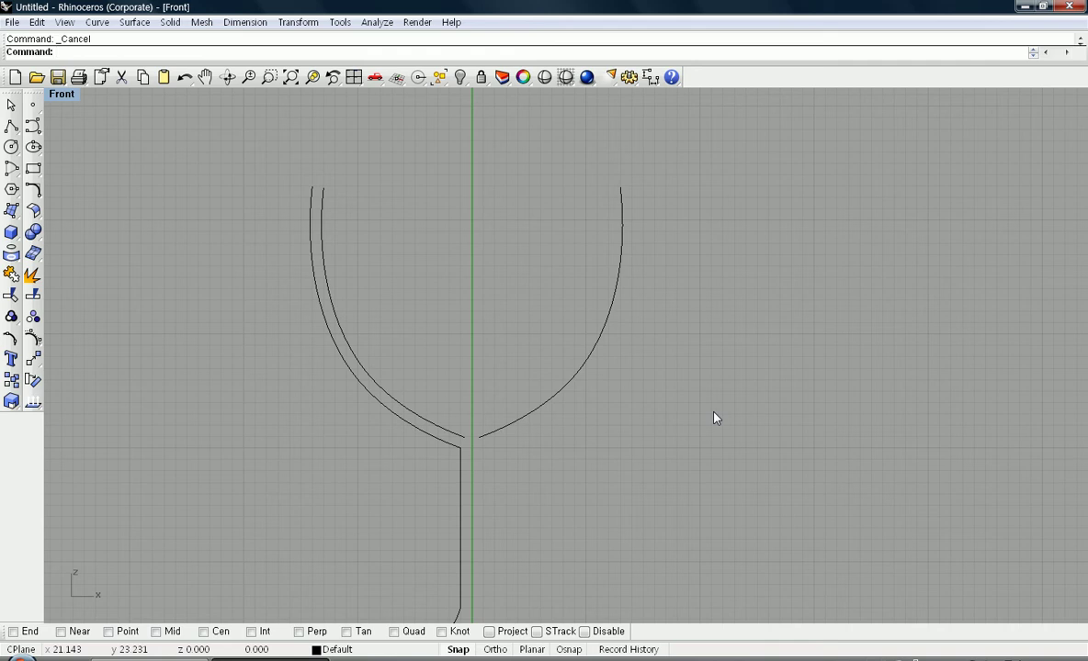
right_drag(716, 443, 671, 372)
click(338, 325)
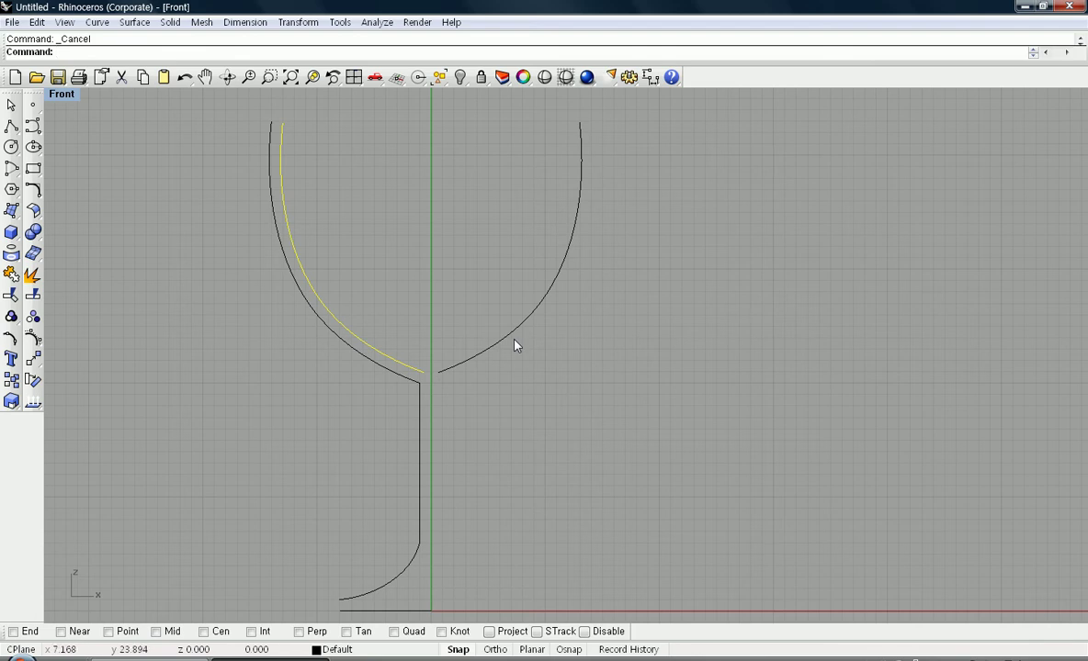
click(29, 178)
key(Escape)
Blend the lower ends of the inner bowl curve and its mirrored copy with curvature continuity
click(30, 189)
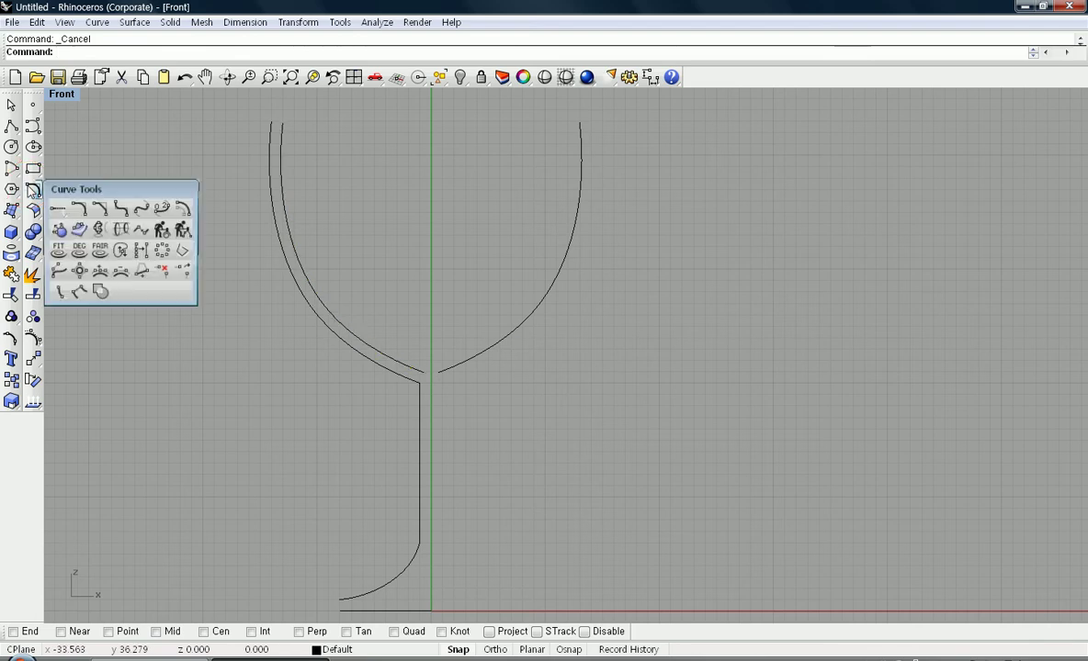
click(143, 210)
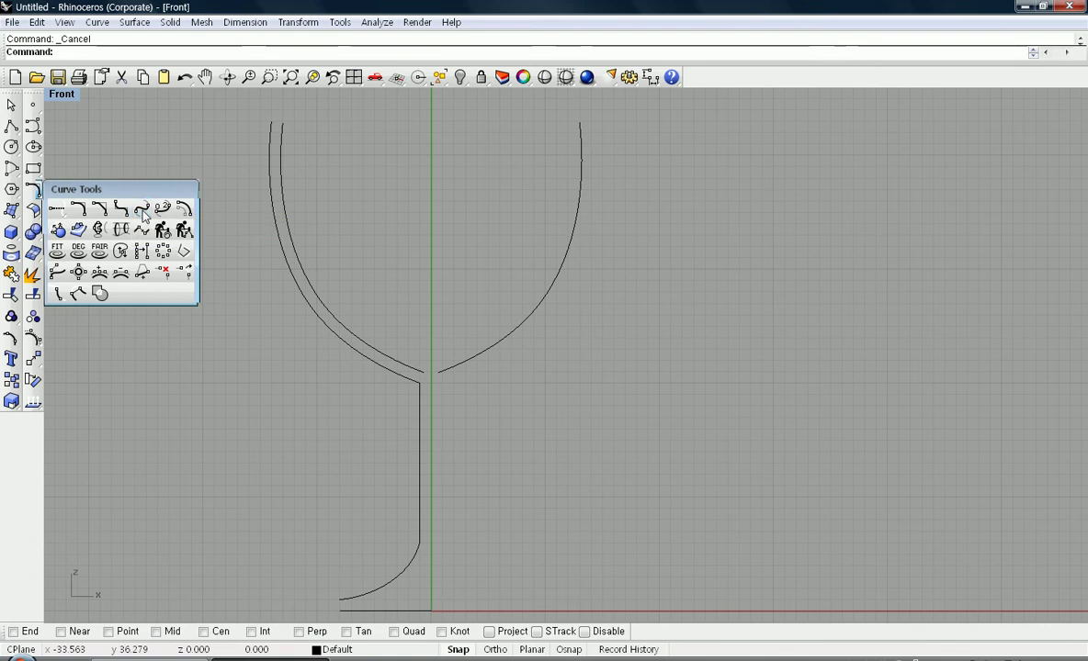
click(345, 332)
click(511, 331)
right_drag(591, 327, 593, 376)
right_drag(576, 433, 582, 375)
scroll(581, 376, up, 3)
right_drag(445, 399, 515, 426)
right_drag(397, 397, 413, 403)
right_drag(554, 390, 551, 434)
scroll(552, 433, down, 2)
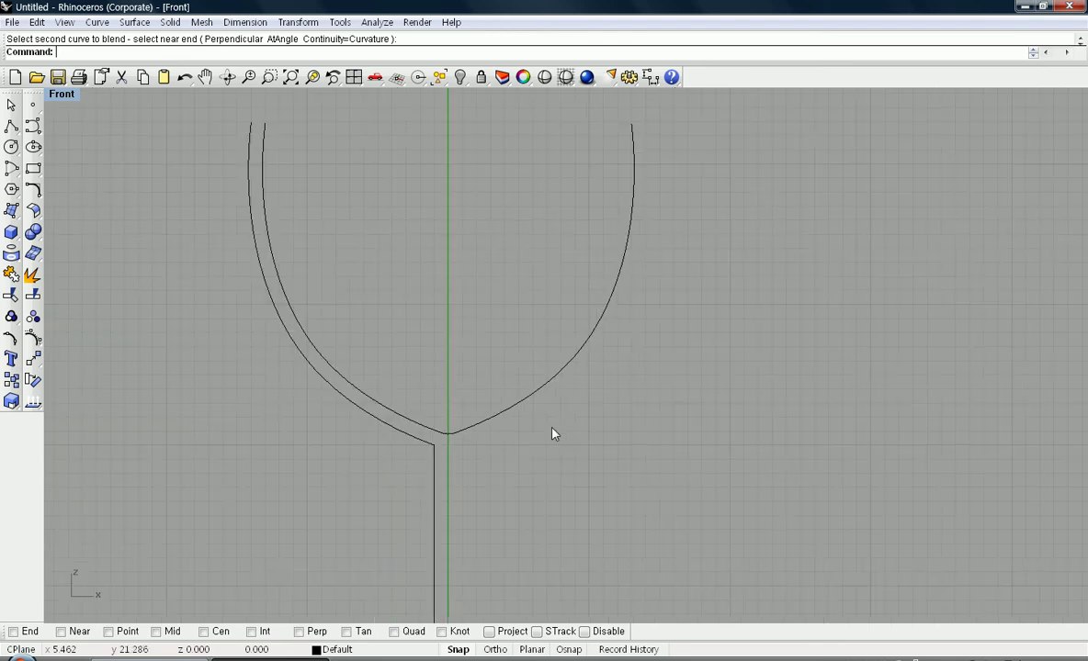
Delete the mirrored copy of the inner bowl curve and the blend curve joining it to the original
scroll(556, 382, down, 1)
right_drag(556, 382, 557, 346)
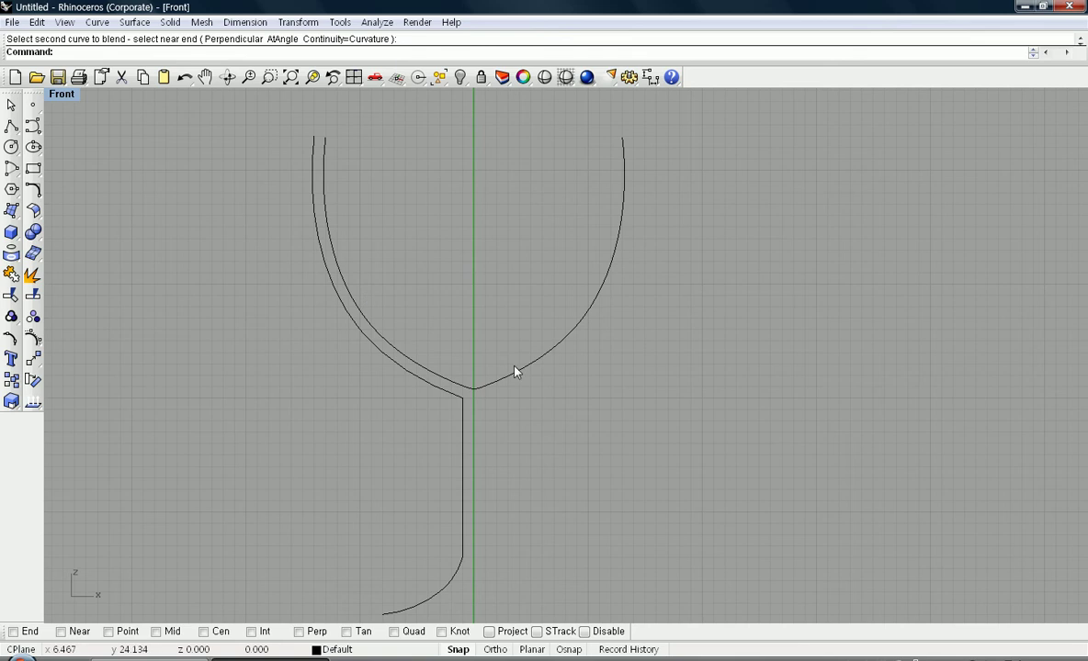
click(578, 328)
key(Delete)
key(Delete)
click(476, 393)
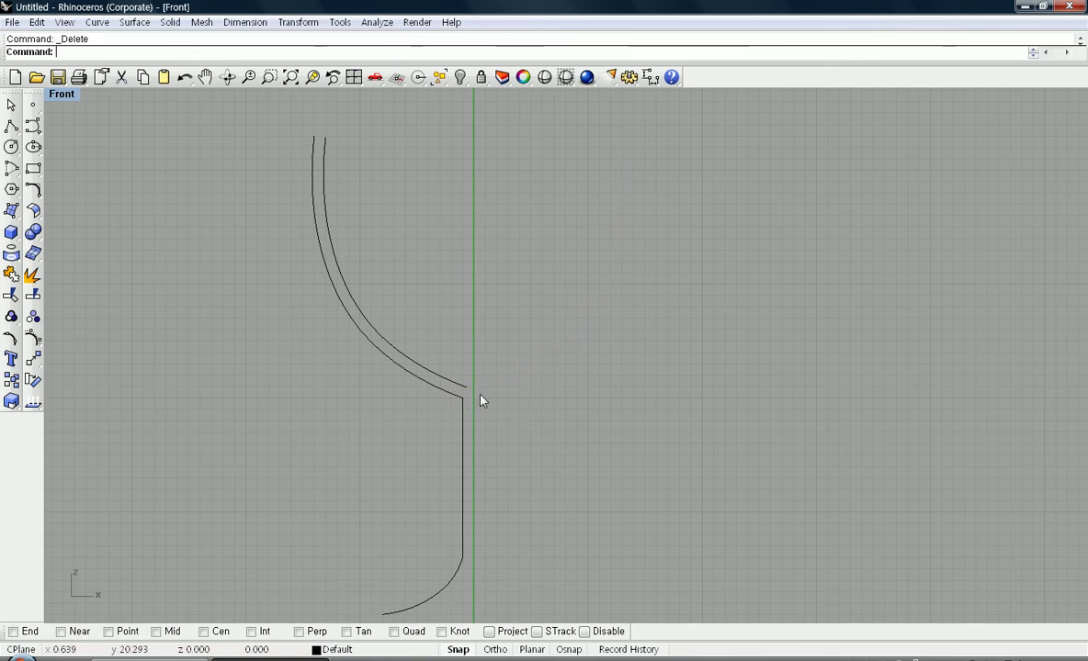
click(426, 359)
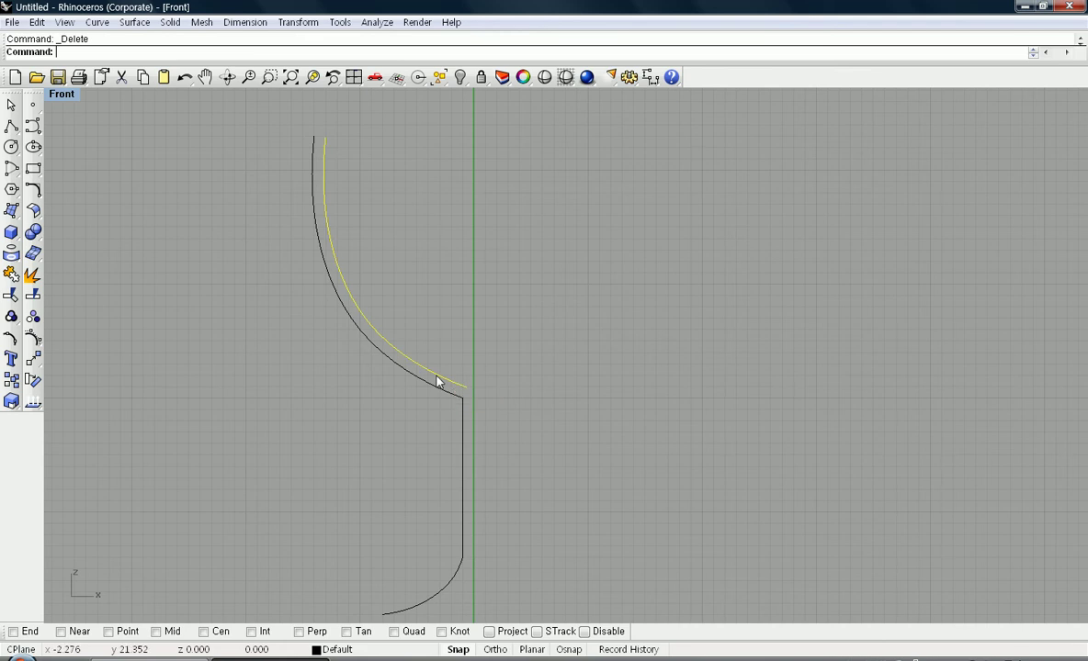
click(199, 285)
click(532, 406)
click(34, 186)
click(38, 192)
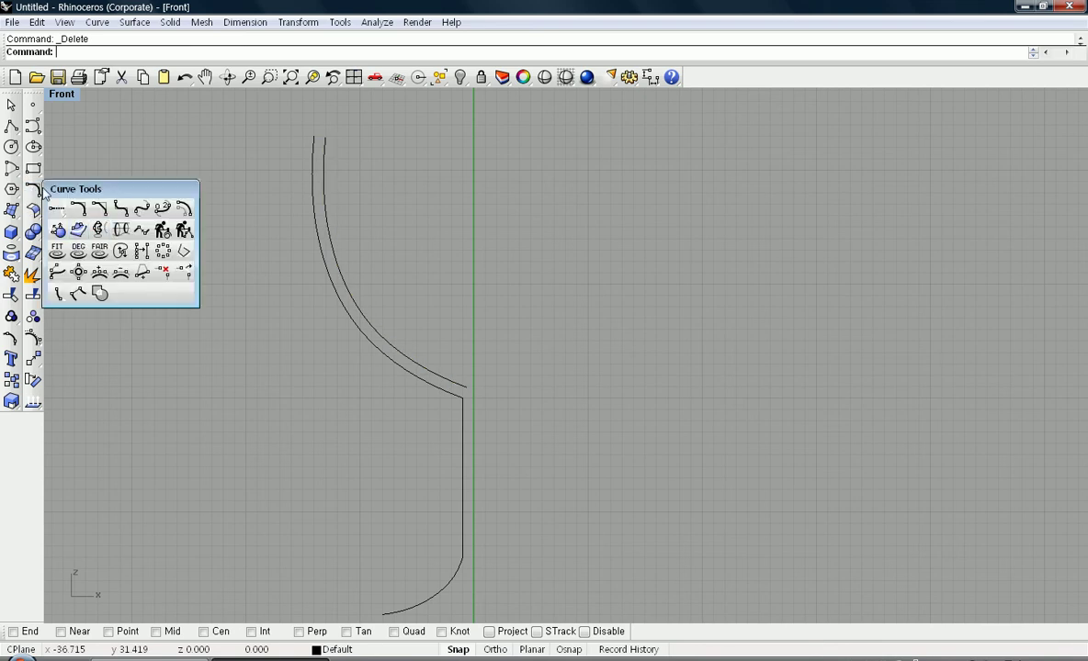
Draw a short vertical line at x = -3 crossing both bowl curves near their lower ends
click(11, 126)
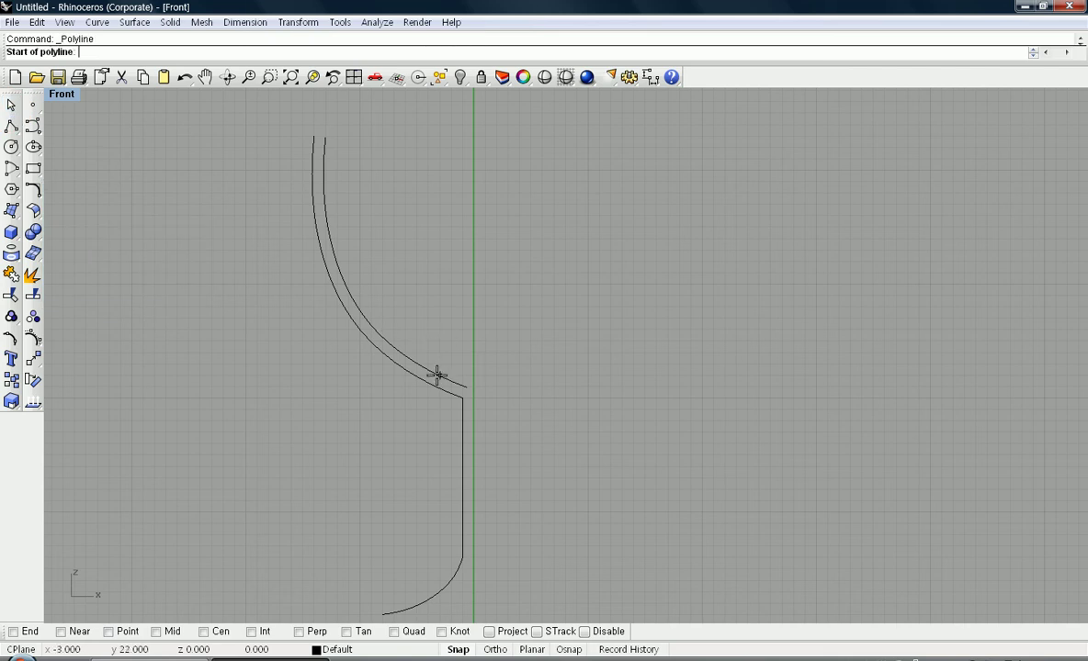
click(439, 341)
click(439, 409)
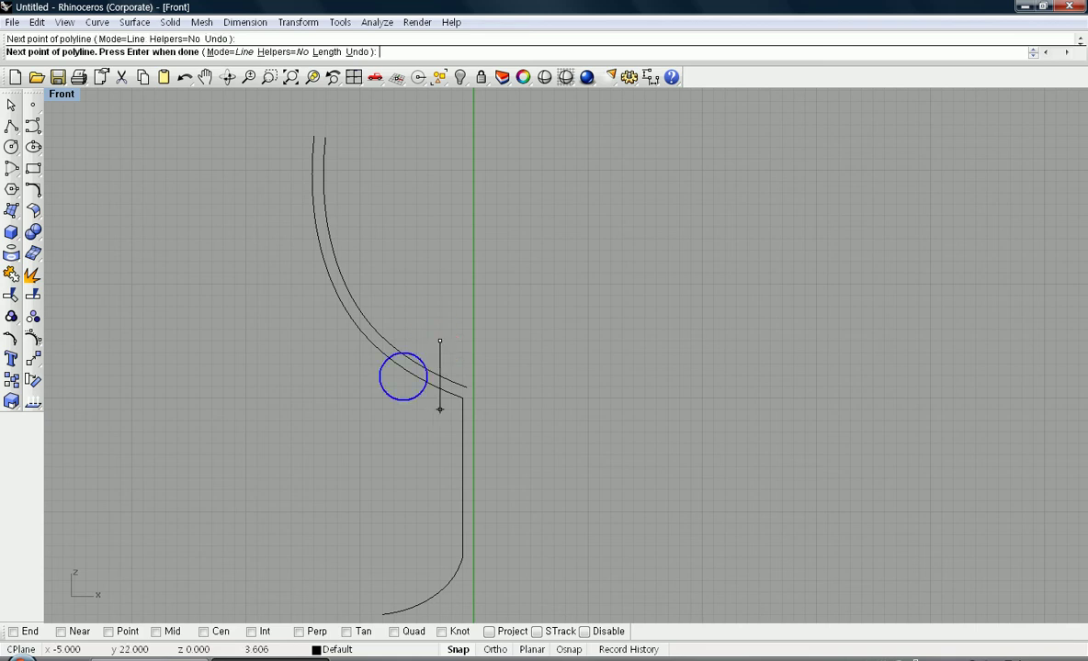
key(Return)
Split the inner bowl curve with the short vertical line as the cutting object
scroll(464, 416, up, 1)
scroll(464, 416, up, 3)
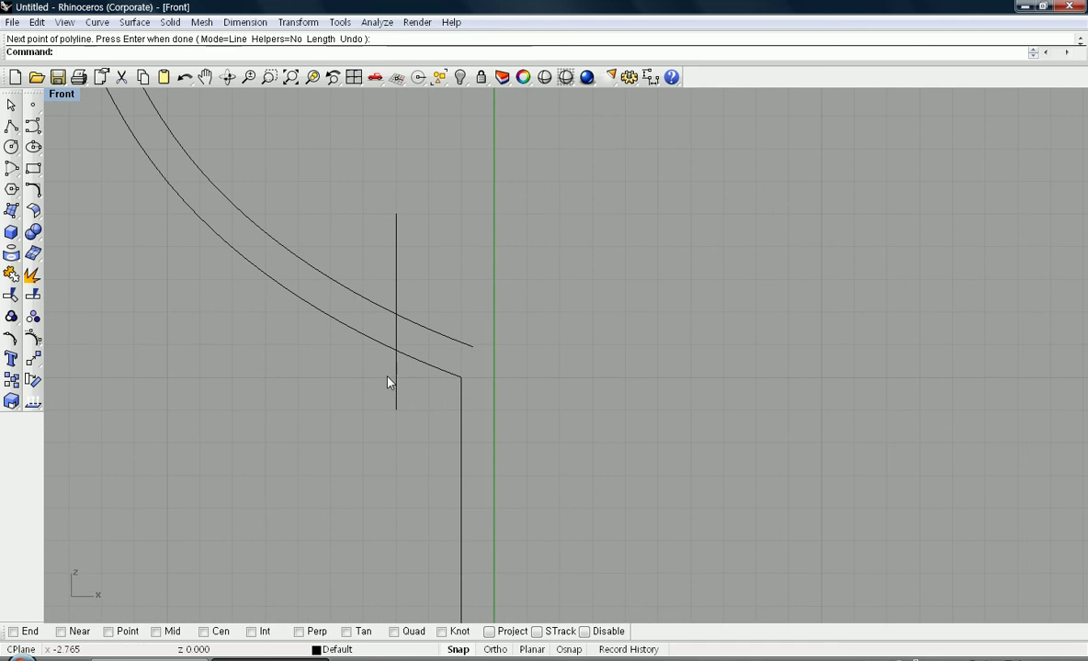
click(396, 287)
scroll(396, 286, up, 1)
click(483, 292)
click(378, 242)
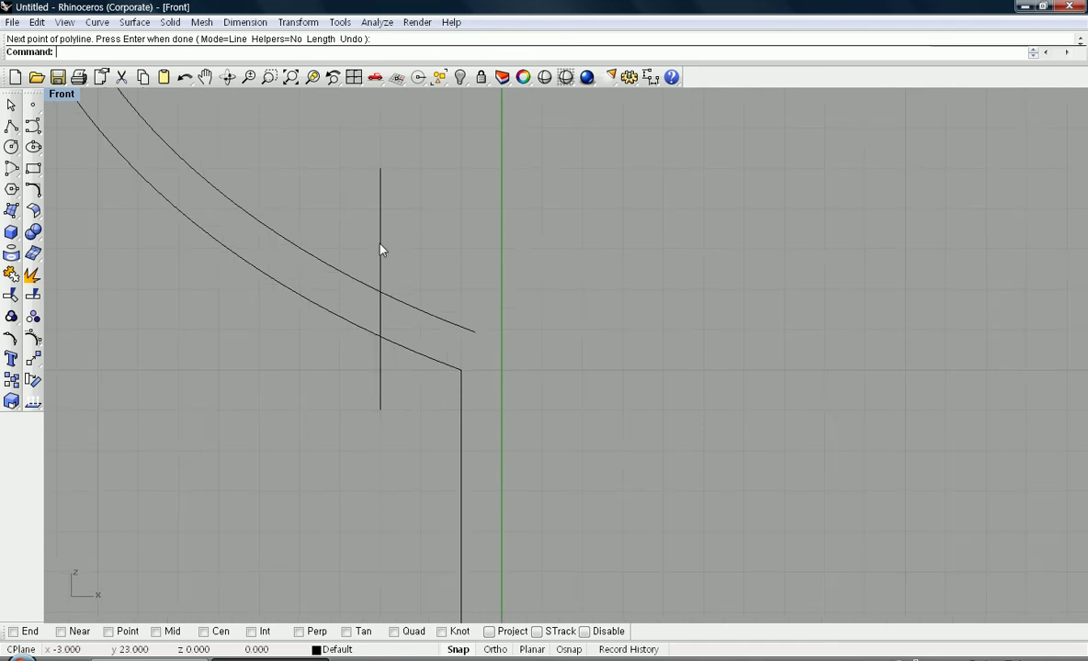
right_drag(438, 331, 452, 348)
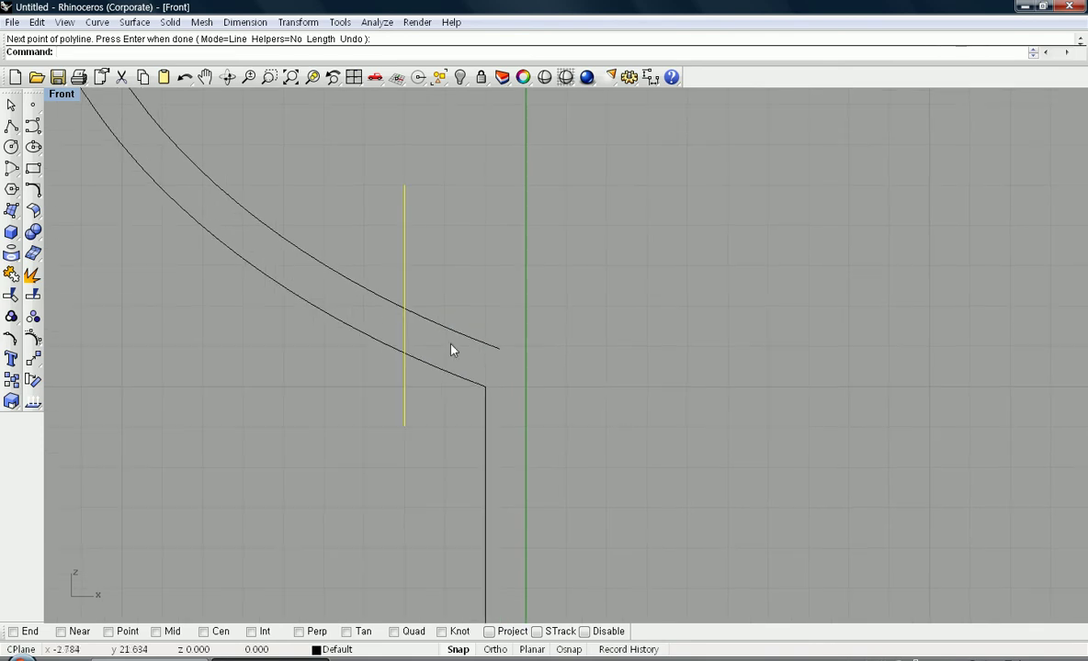
click(471, 307)
click(451, 321)
right_drag(466, 275, 476, 289)
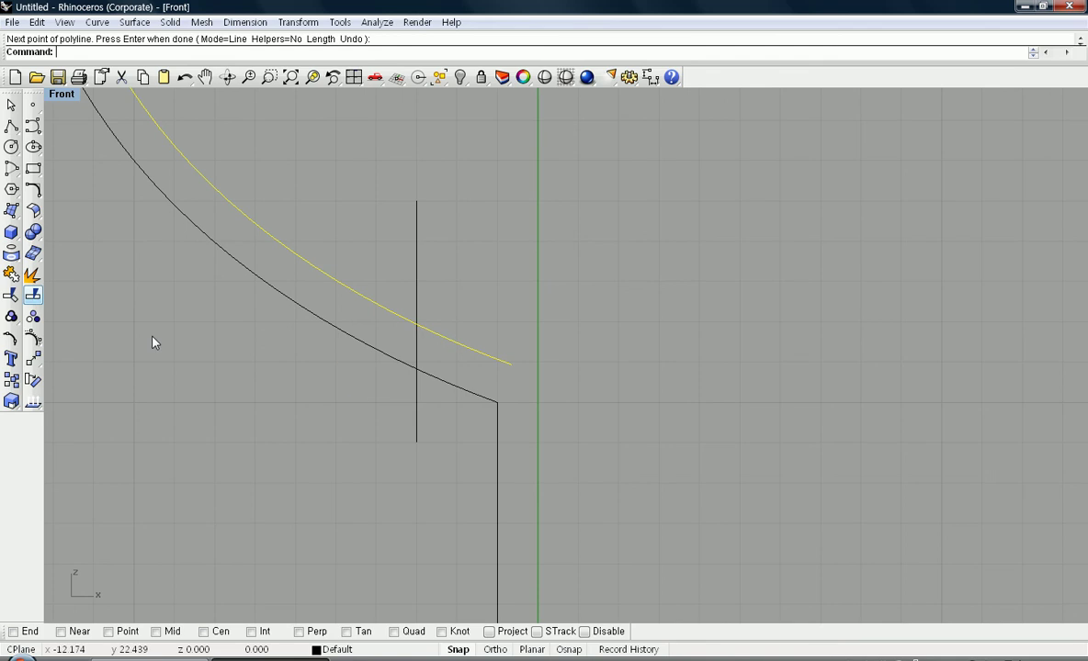
click(33, 295)
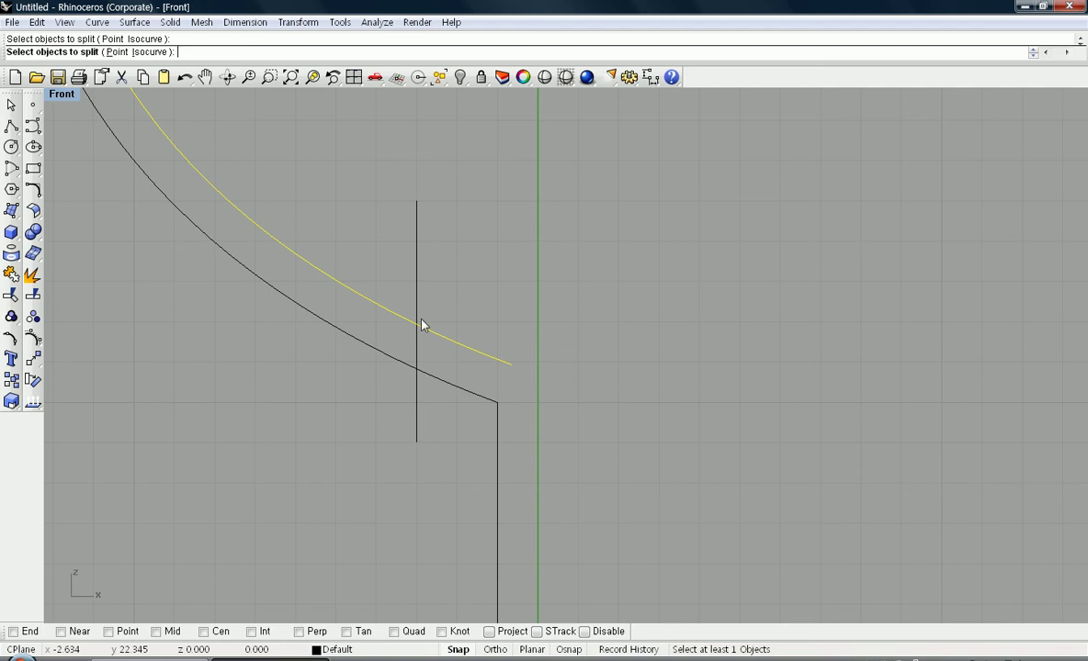
right_click(484, 297)
click(418, 295)
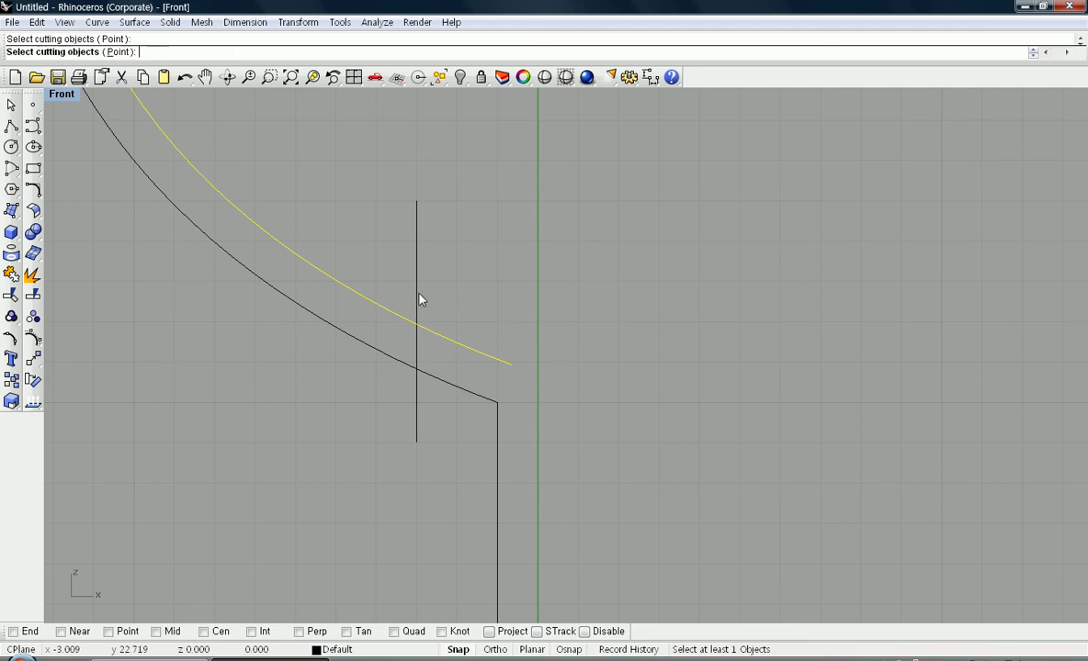
right_click(479, 312)
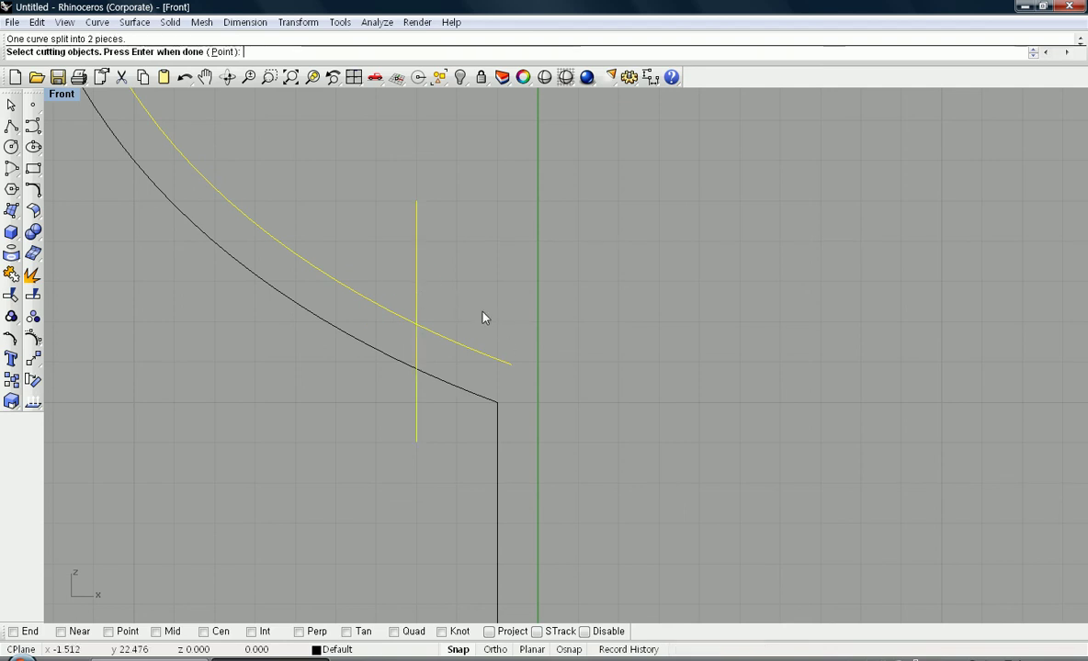
Delete the short lower piece of the split inner bowl curve and the vertical cutting line
click(406, 322)
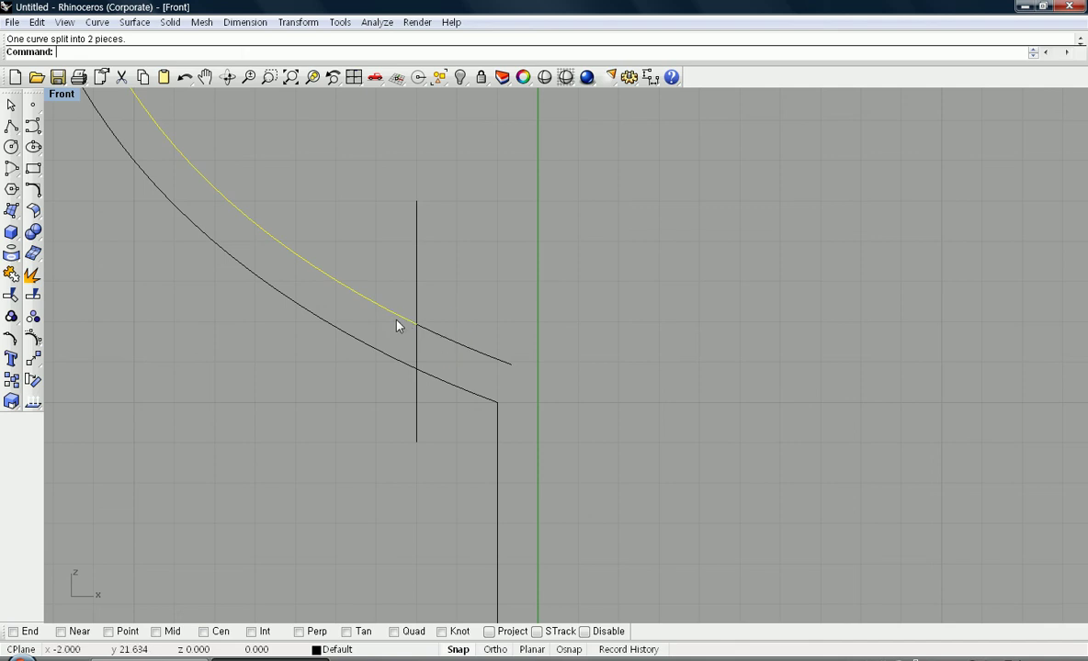
click(377, 306)
click(457, 293)
right_drag(489, 280, 599, 342)
click(558, 404)
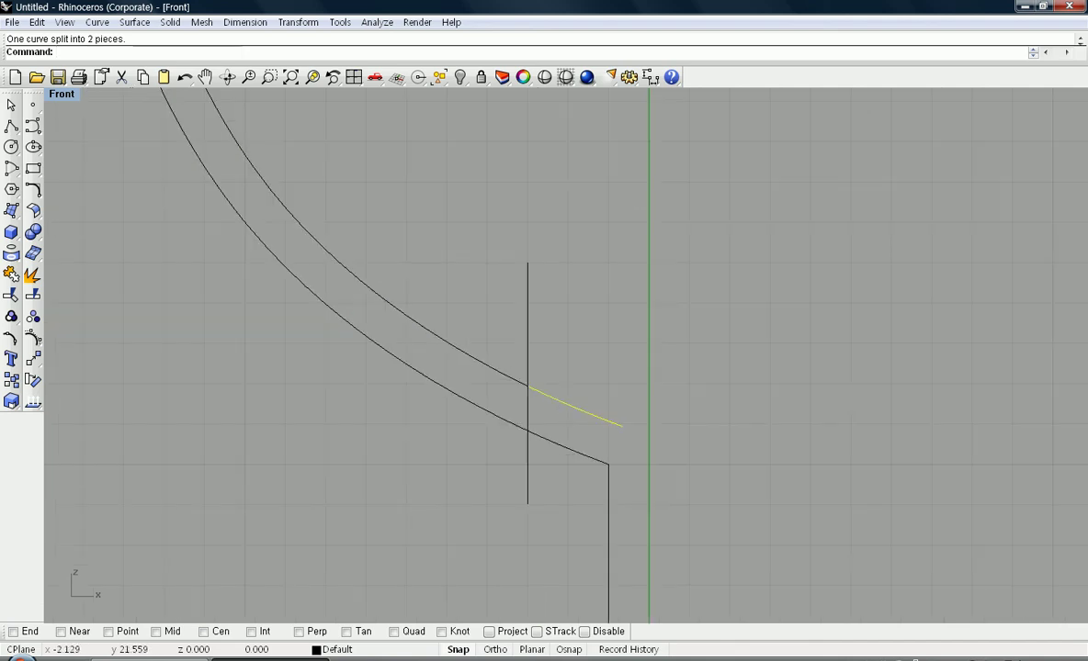
key(Delete)
click(529, 323)
key(Delete)
Mirror a copy of the shortened inner bowl curve across the vertical axis at x = 0
right_drag(563, 323, 597, 369)
scroll(591, 357, down, 4)
scroll(591, 357, down, 12)
right_drag(474, 307, 428, 356)
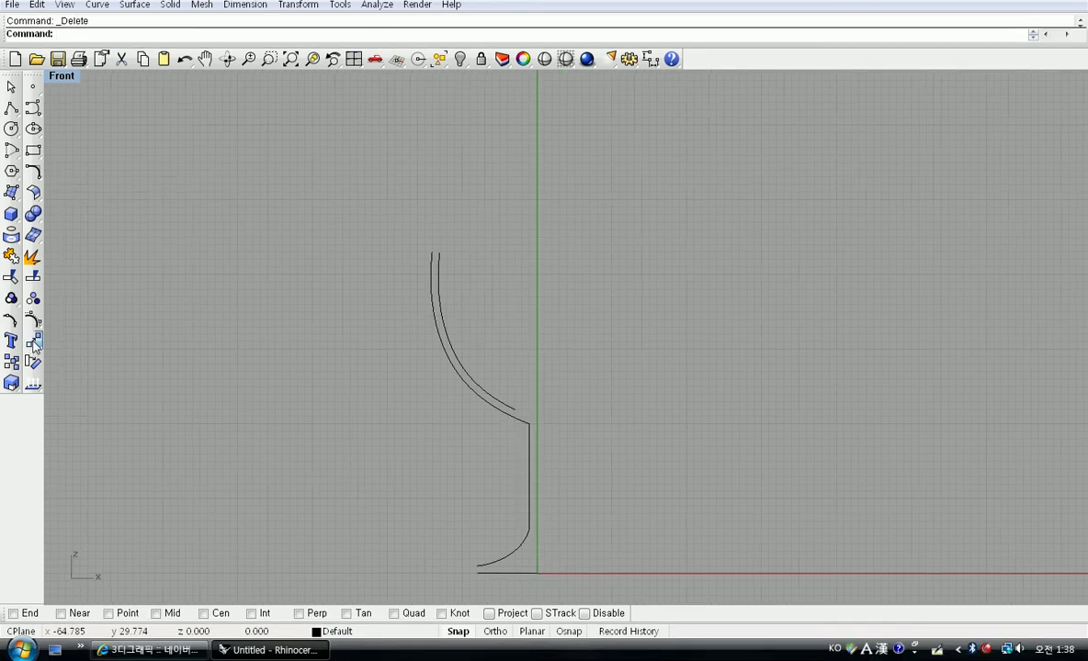
click(33, 361)
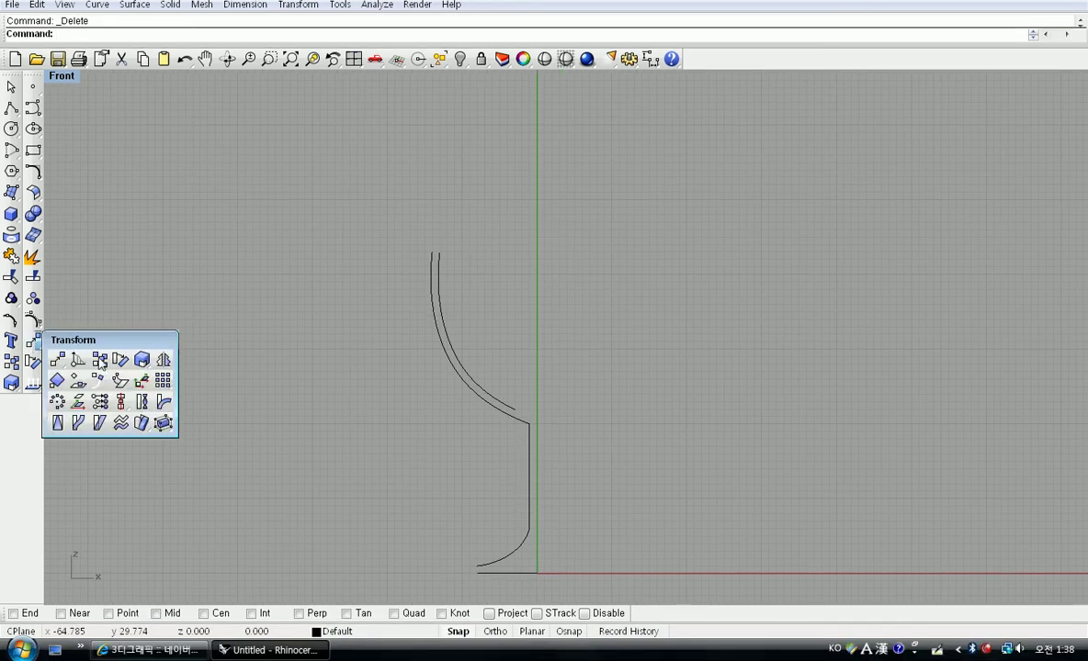
click(162, 359)
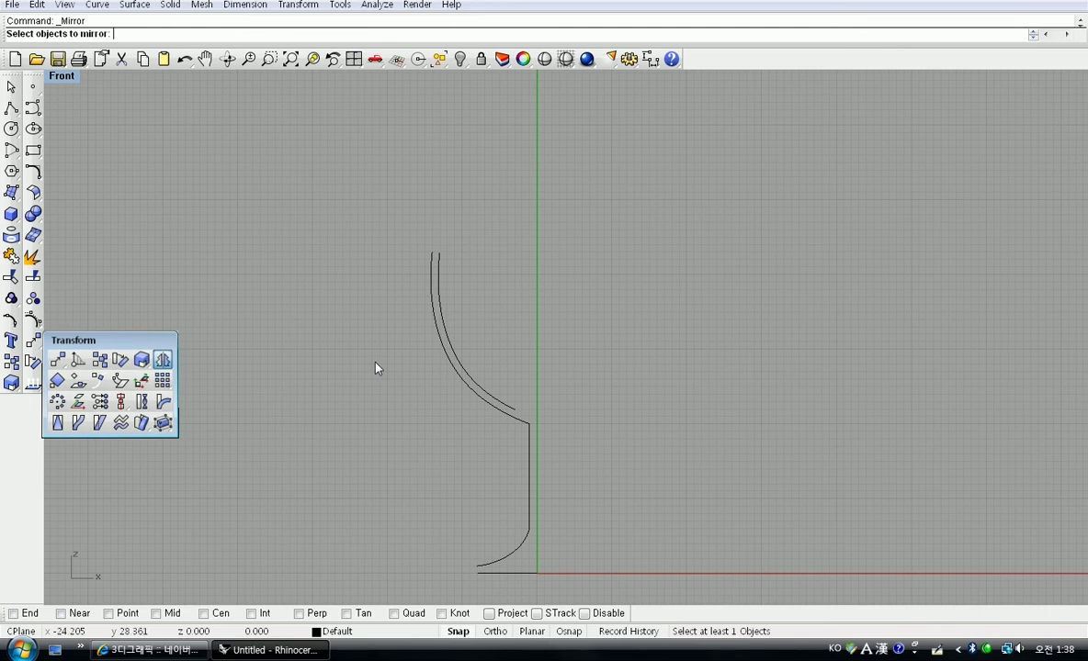
right_drag(536, 355, 393, 328)
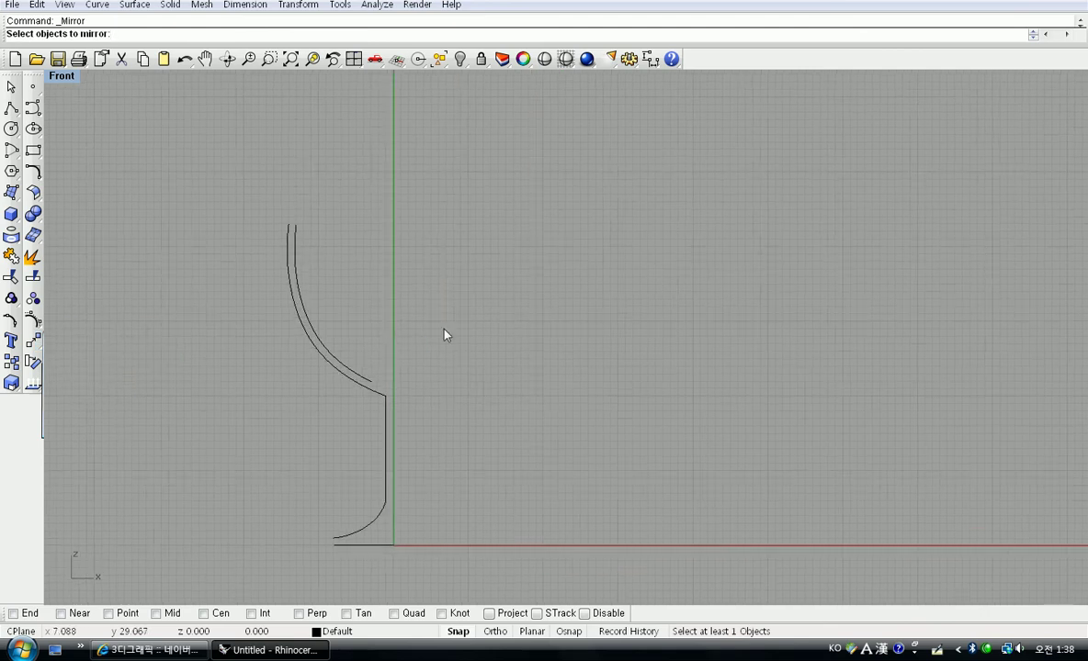
click(312, 323)
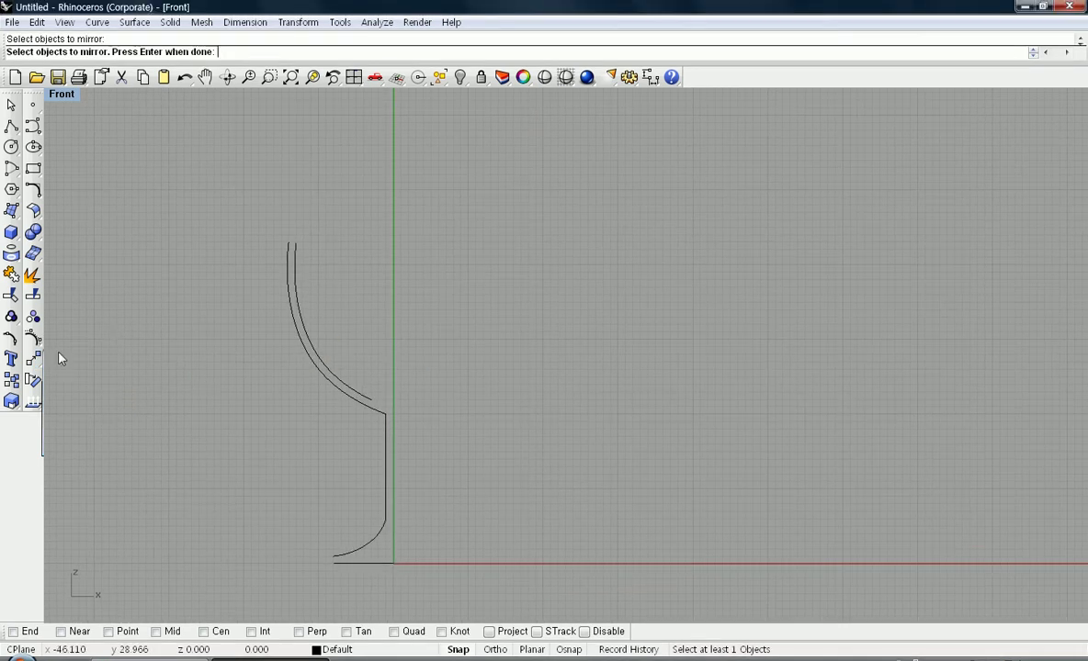
mouse_move(59, 353)
right_down()
mouse_move(189, 344)
mouse_move(84, 360)
right_up()
click(41, 359)
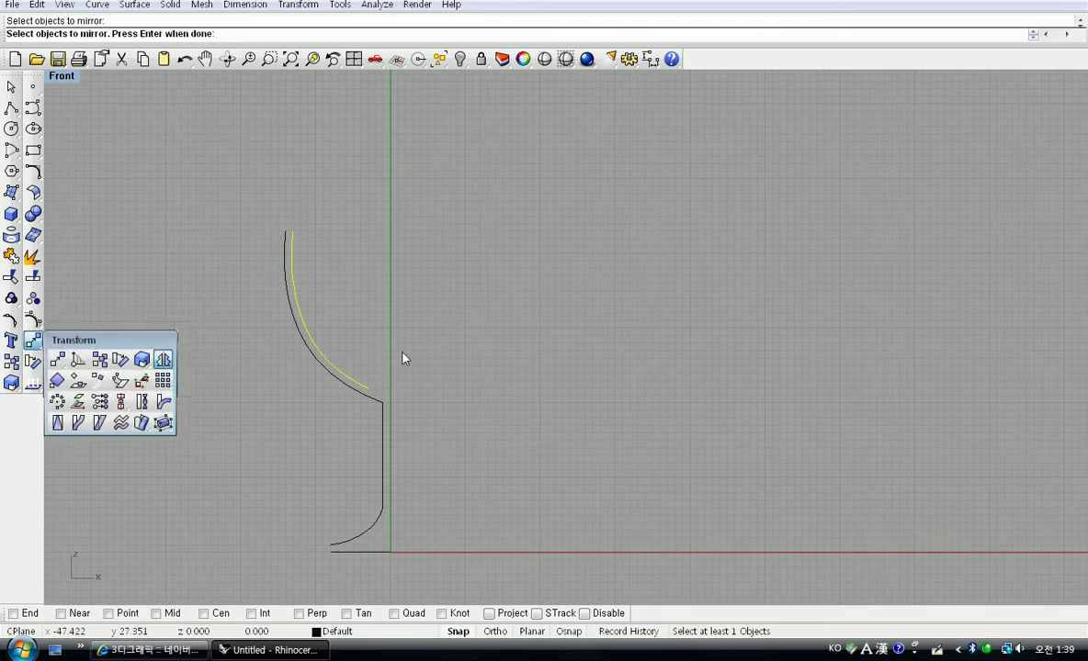
click(389, 330)
scroll(390, 326, up, 6)
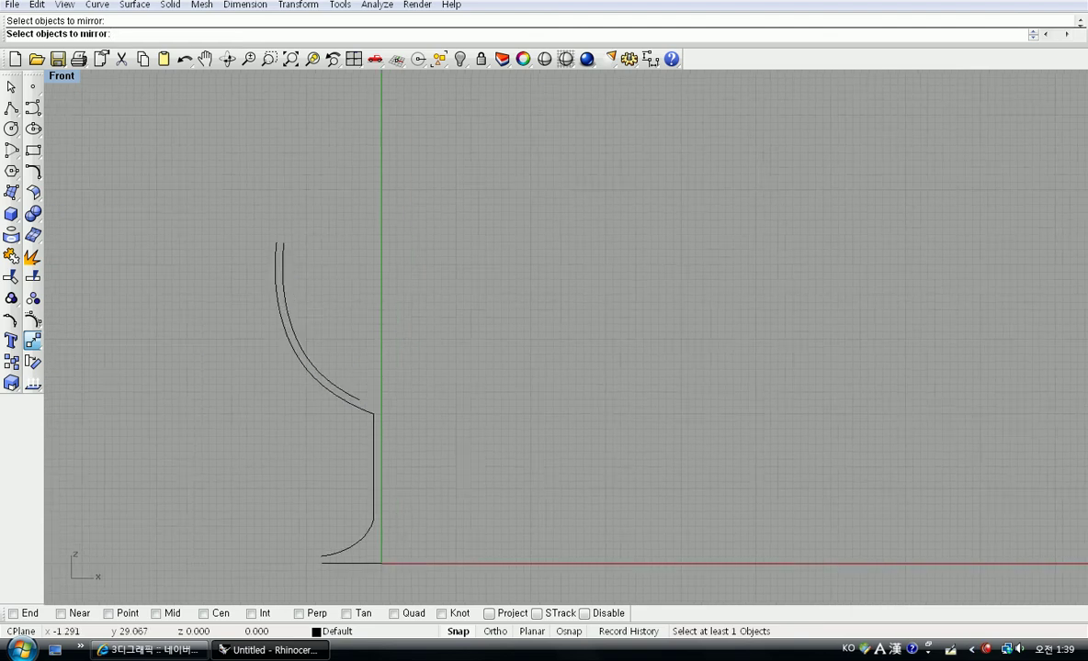
scroll(371, 349, up, 2)
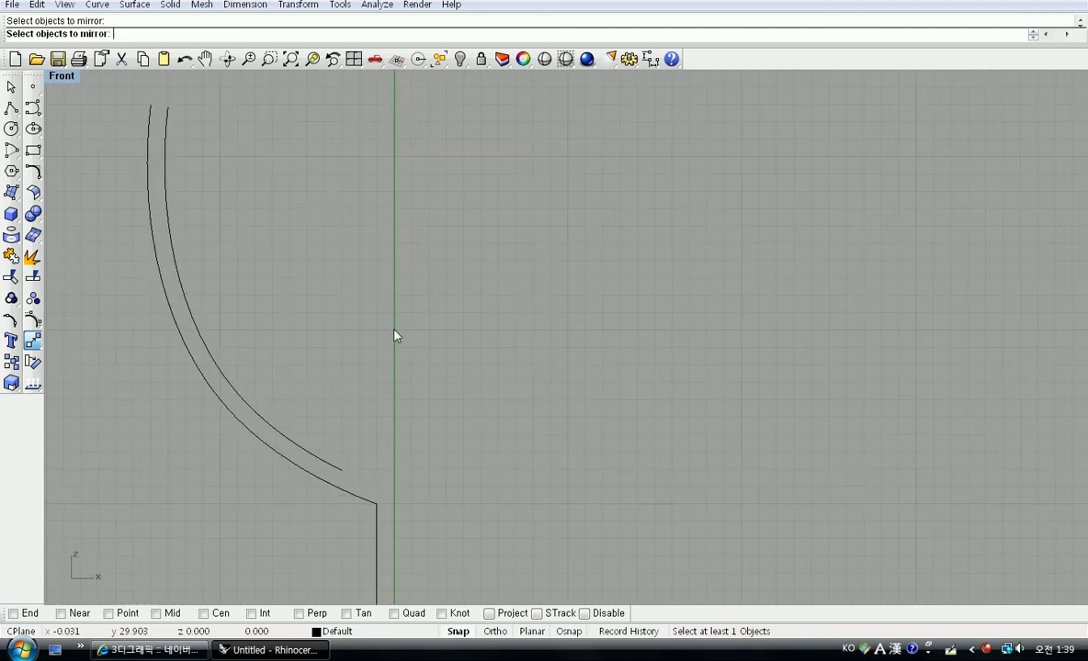
click(225, 373)
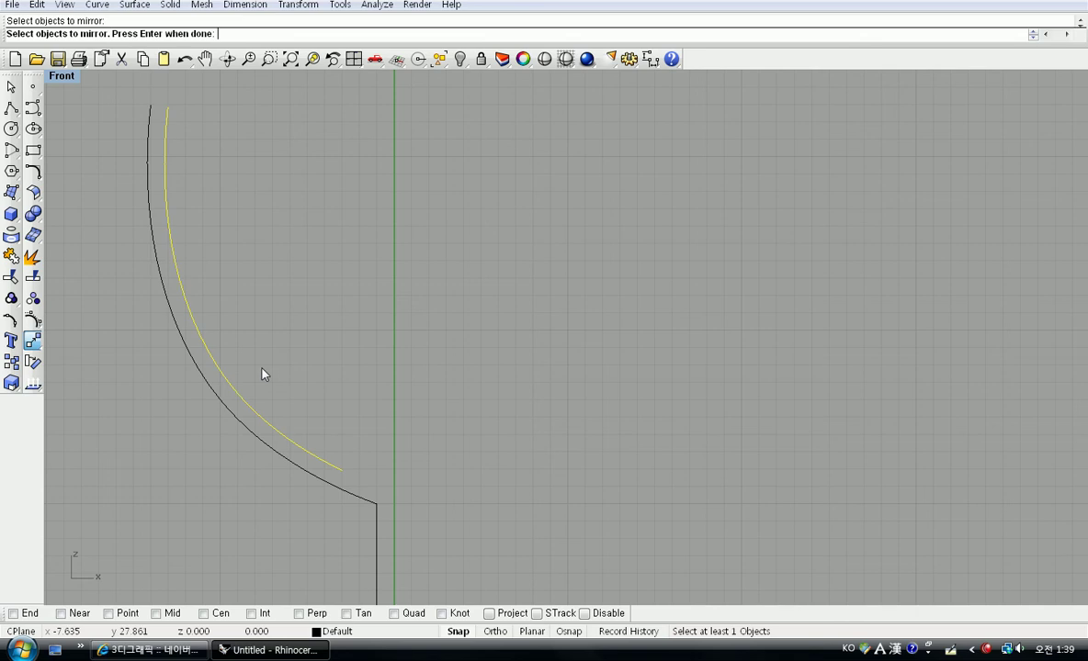
key(Return)
click(395, 330)
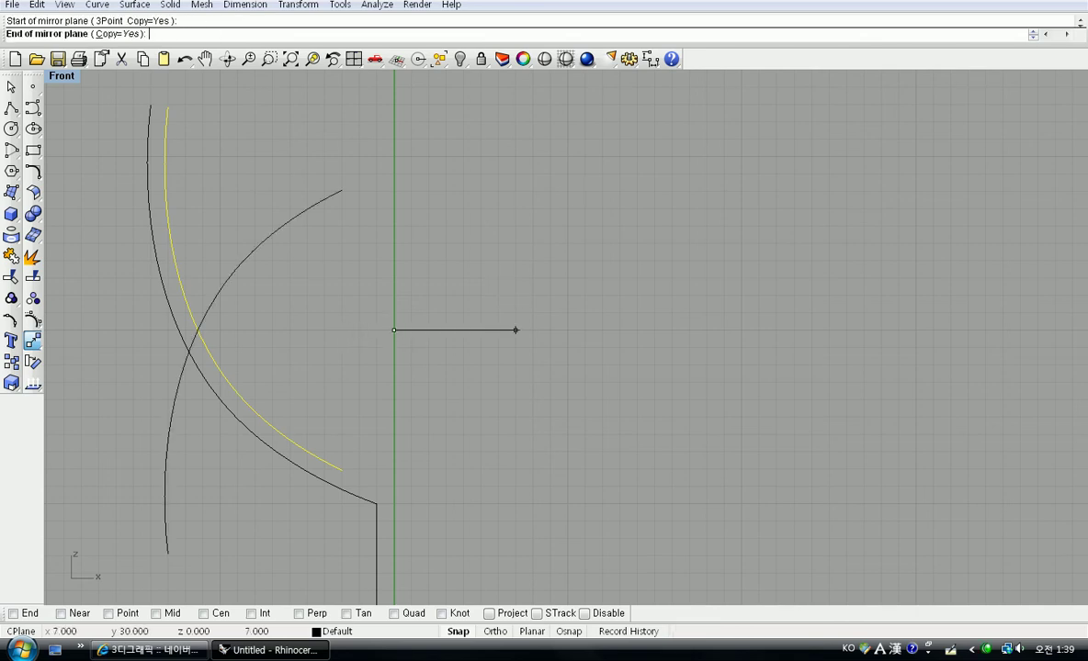
click(403, 150)
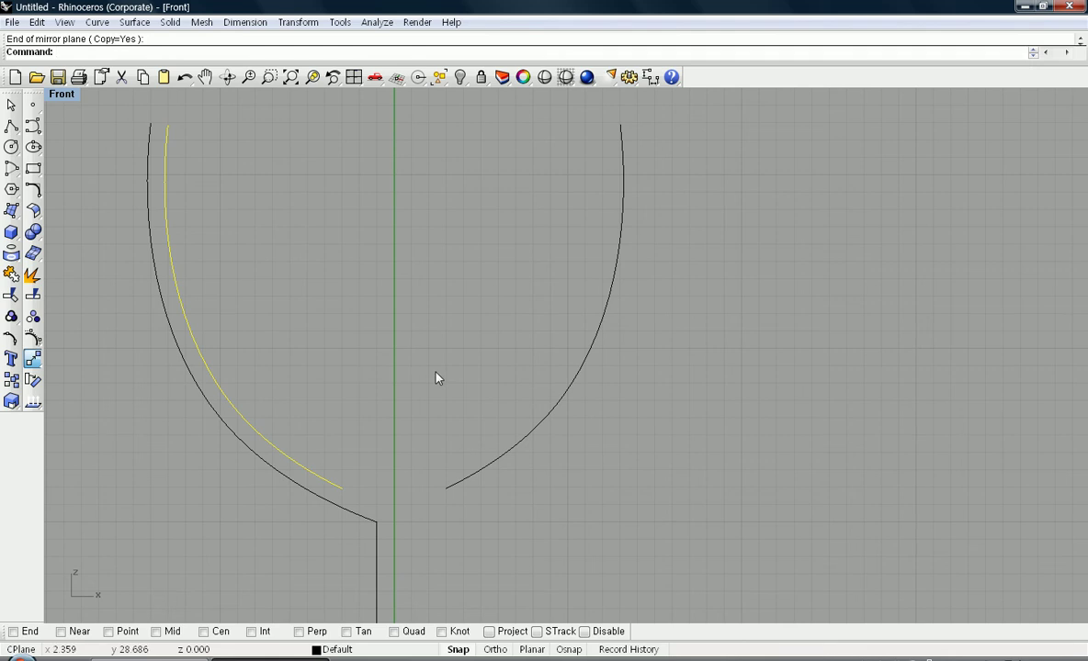
Delete the newly mirrored copy of the shortened inner bowl curve
click(622, 379)
scroll(677, 381, up, 3)
click(671, 379)
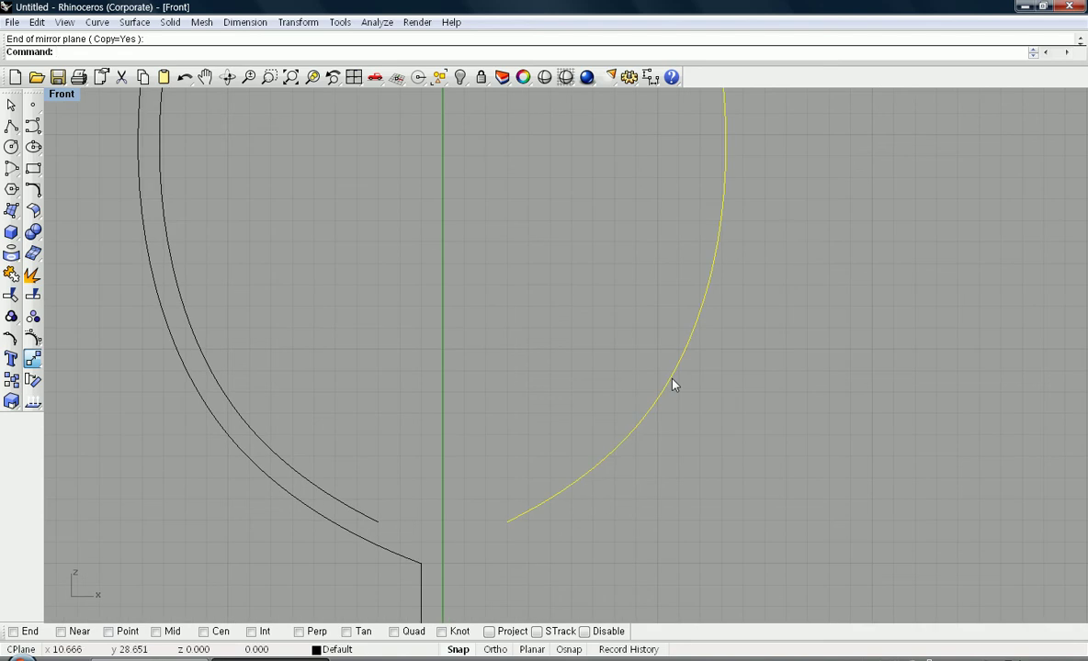
key(Delete)
Mirror the shortened inner bowl curve again across the vertical axis at x = 0, keeping the original
right_drag(482, 318, 539, 284)
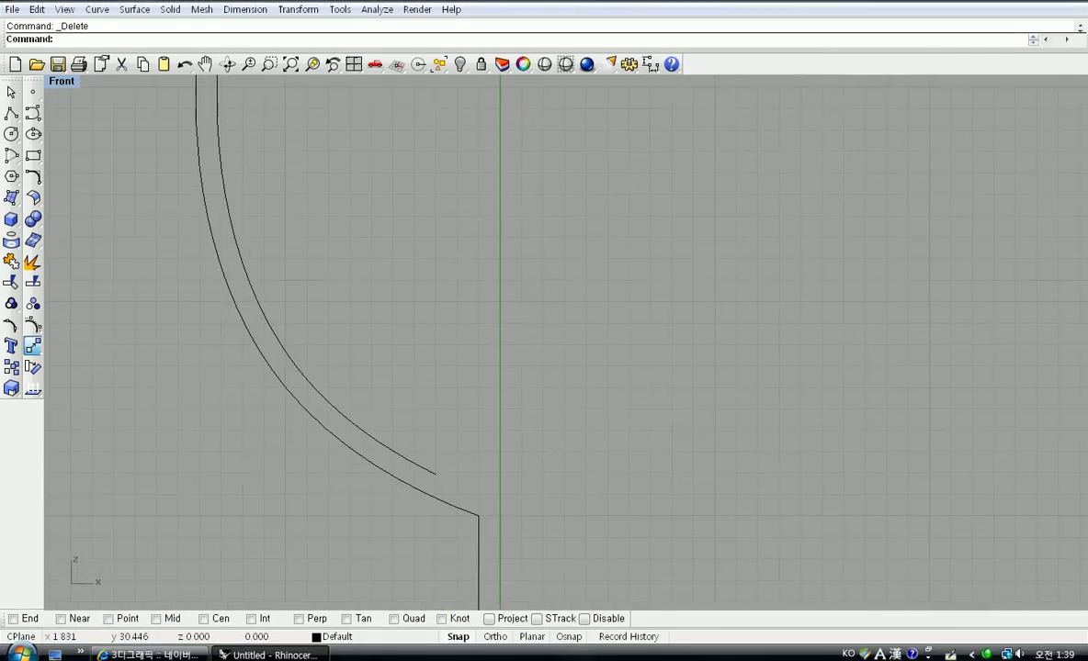
right_drag(381, 318, 282, 331)
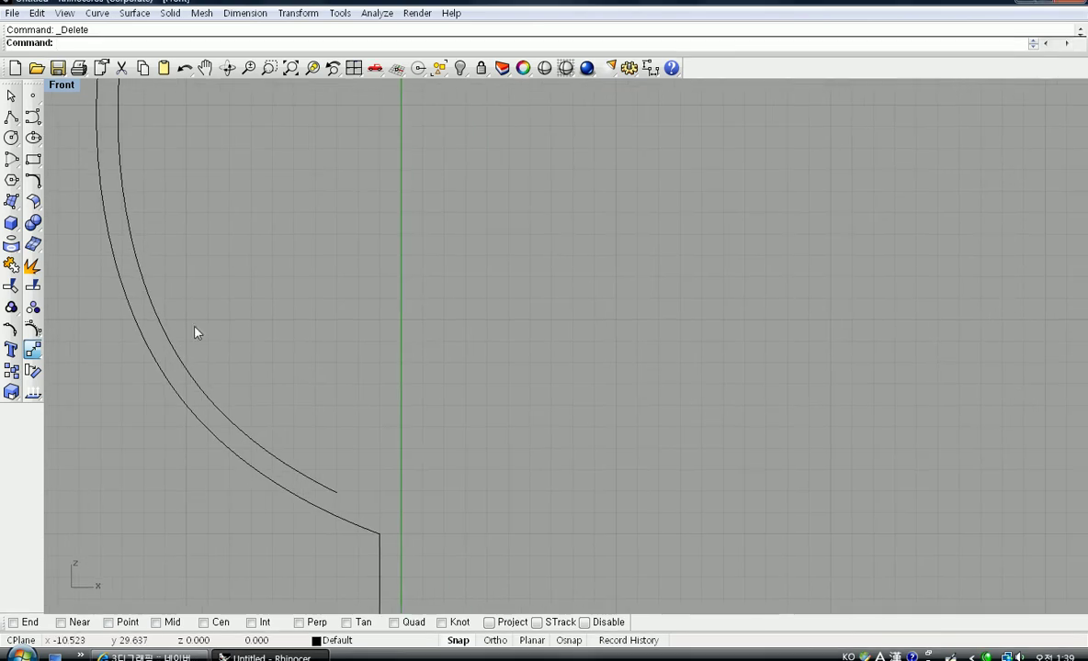
click(32, 345)
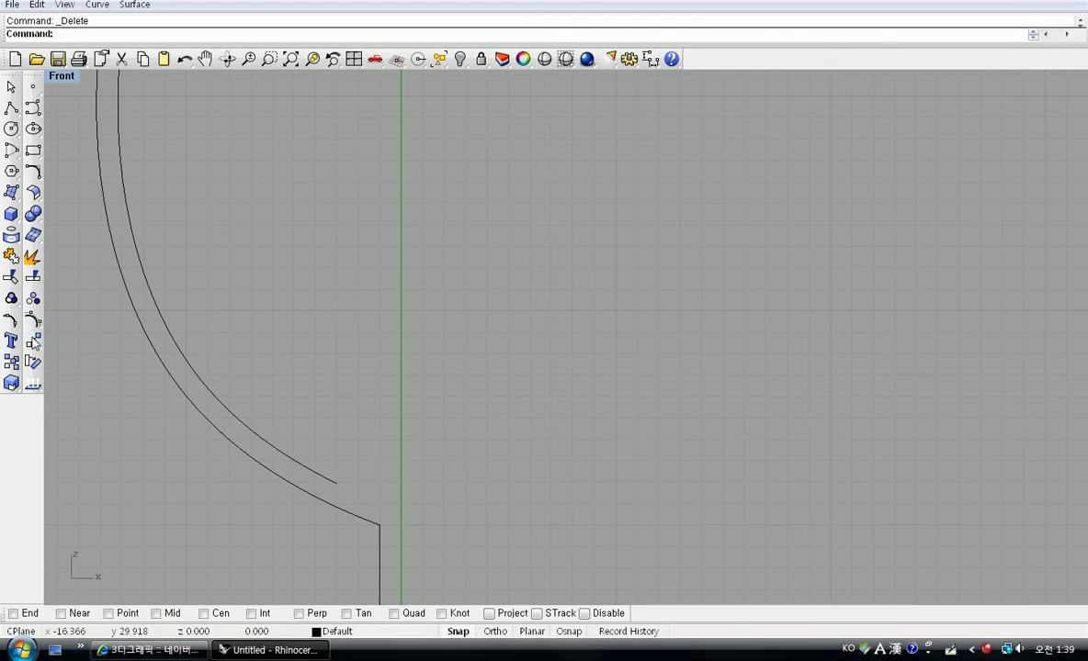
click(165, 360)
right_drag(189, 360, 268, 367)
click(271, 366)
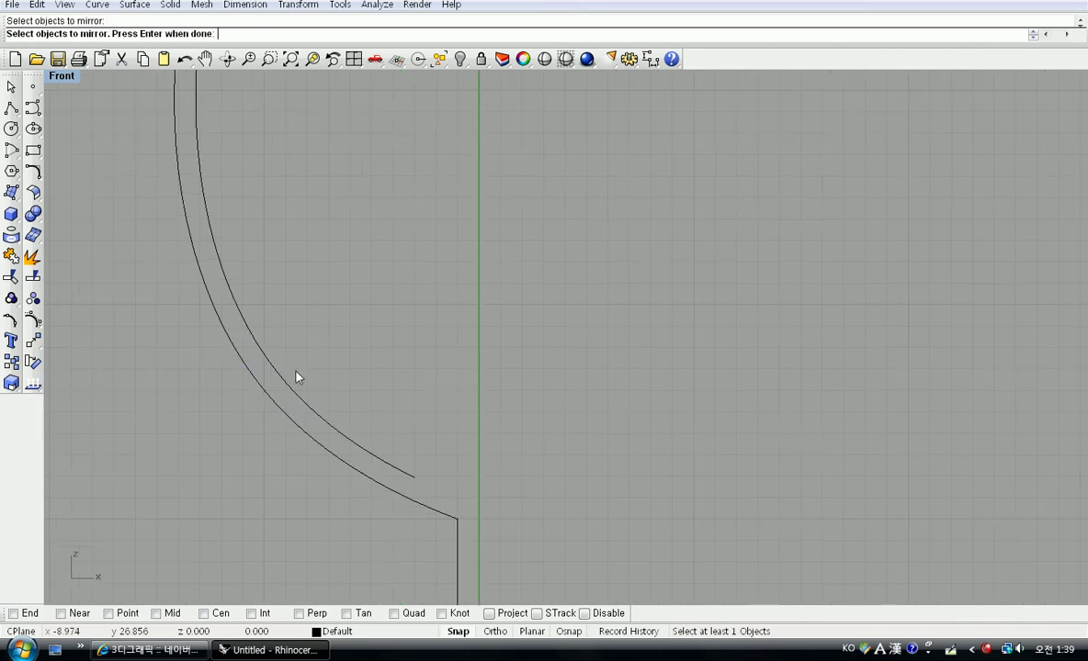
mouse_move(331, 324)
right_down()
mouse_move(318, 310)
mouse_move(323, 319)
right_up()
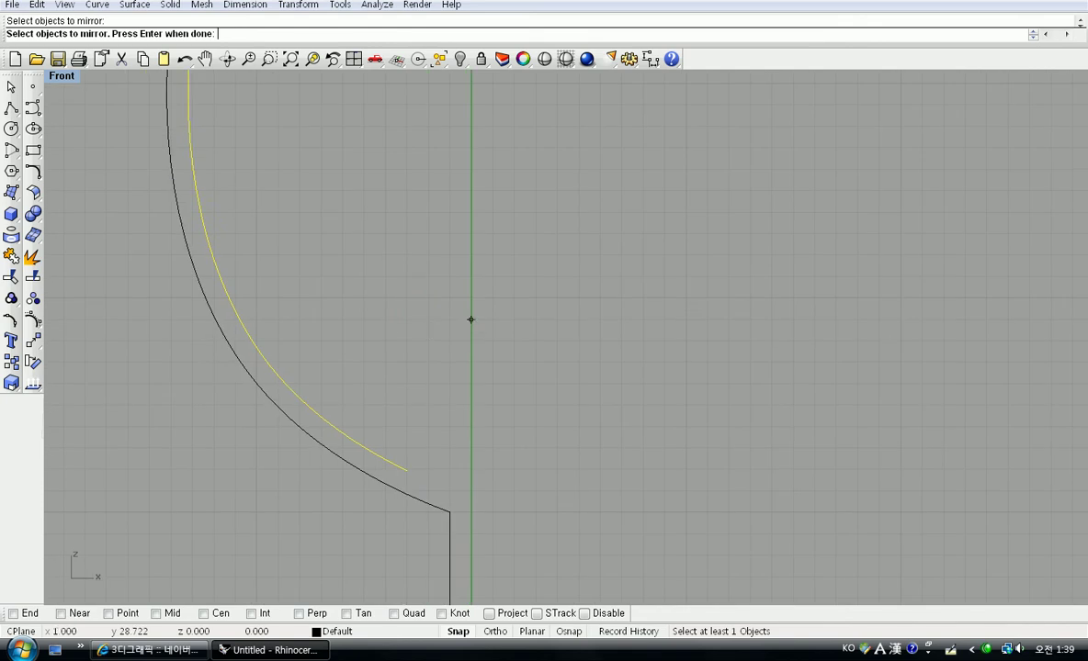
key(Return)
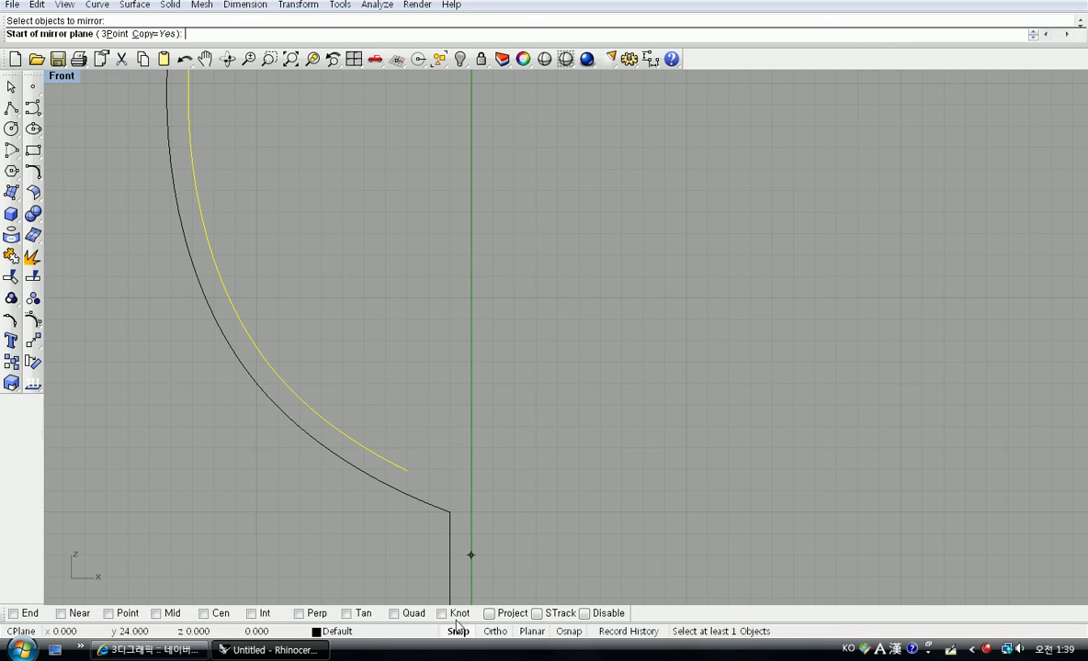
click(474, 316)
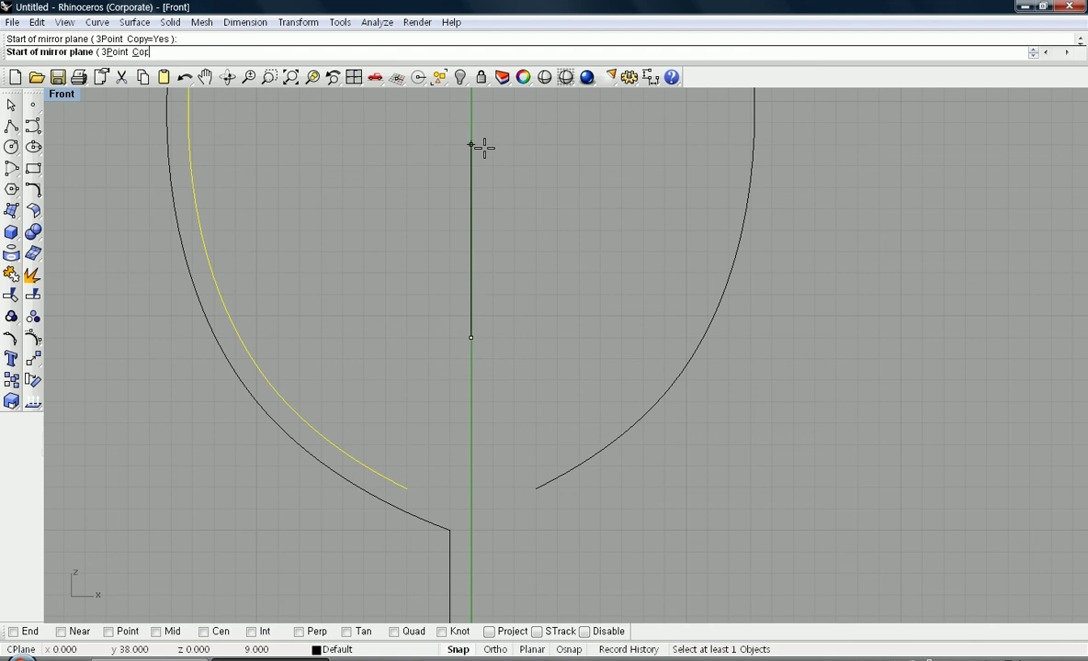
click(470, 145)
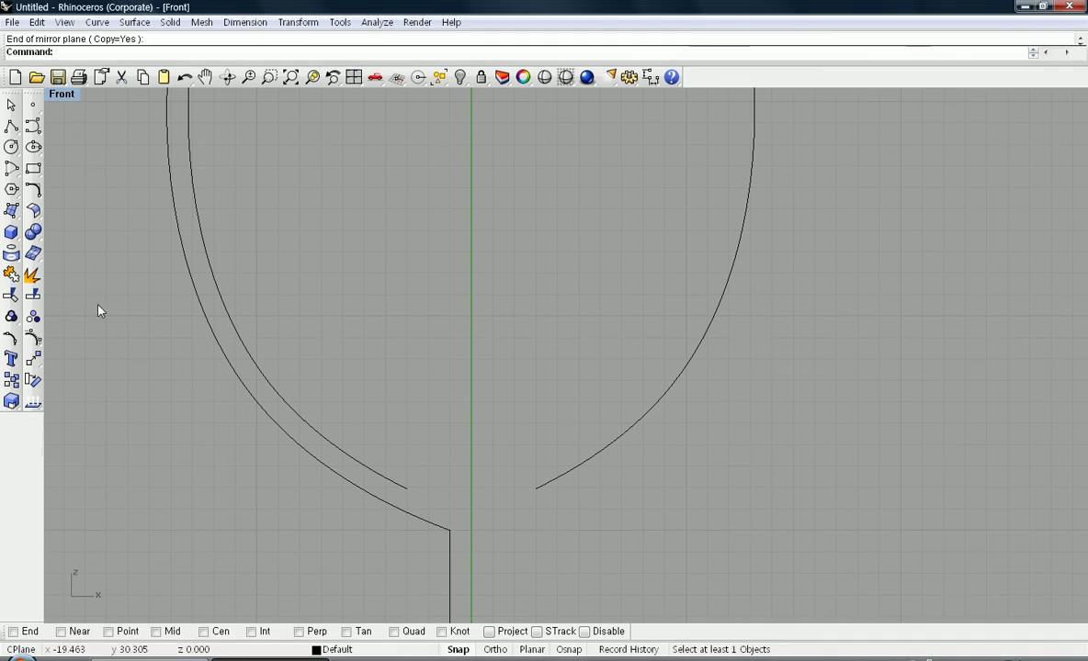
Blend the lower ends of the inner bowl curve and its mirrored copy across the axis with curvature continuity
click(35, 191)
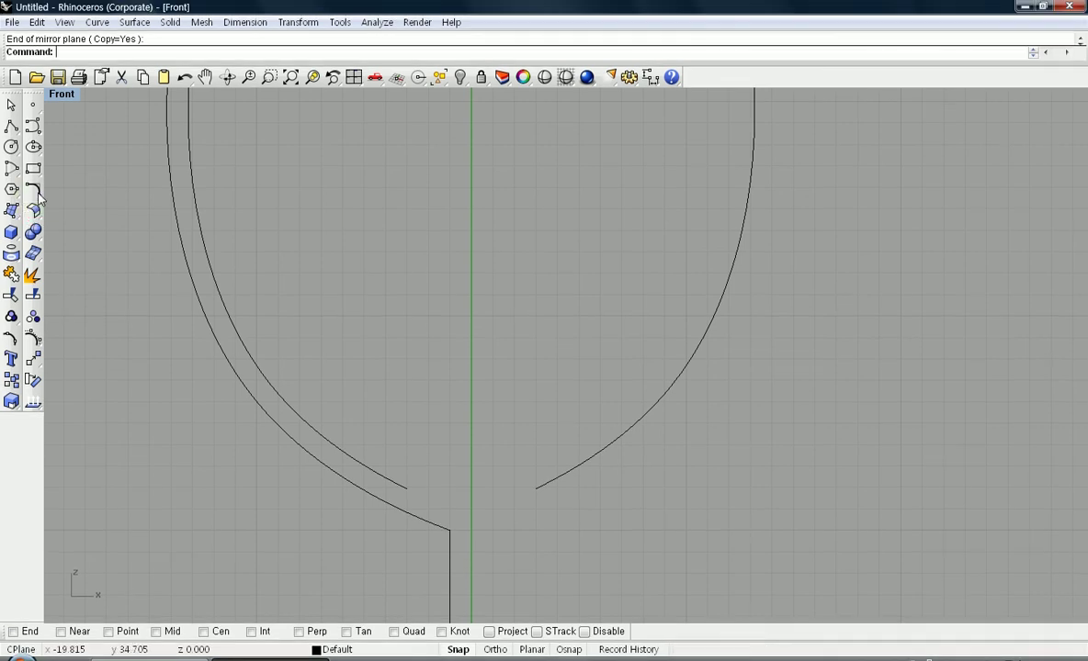
click(121, 210)
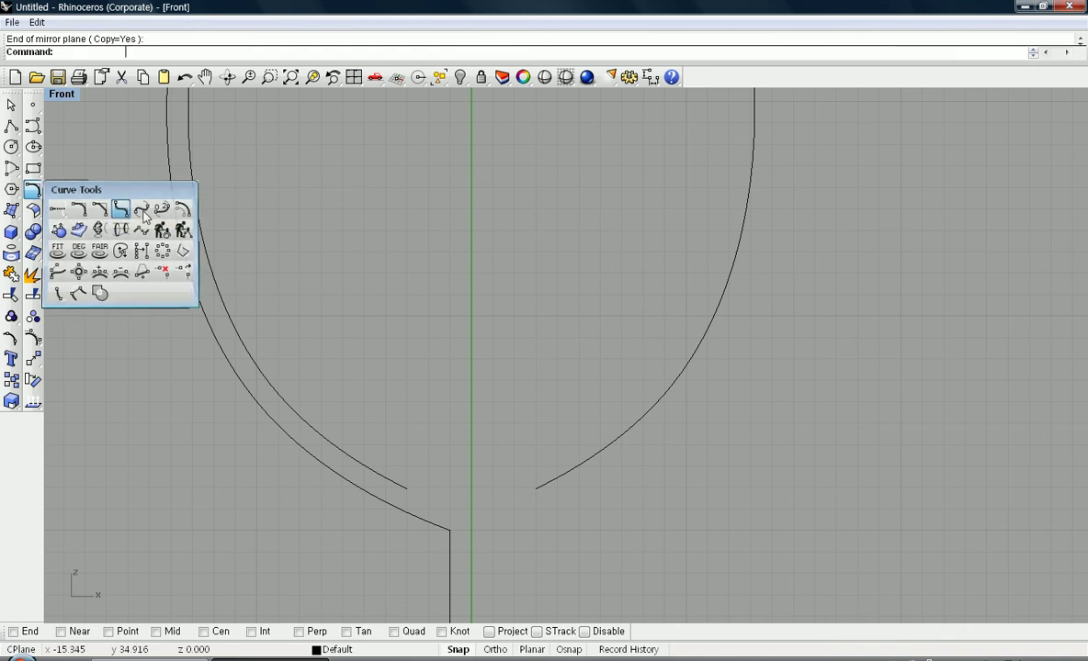
click(37, 190)
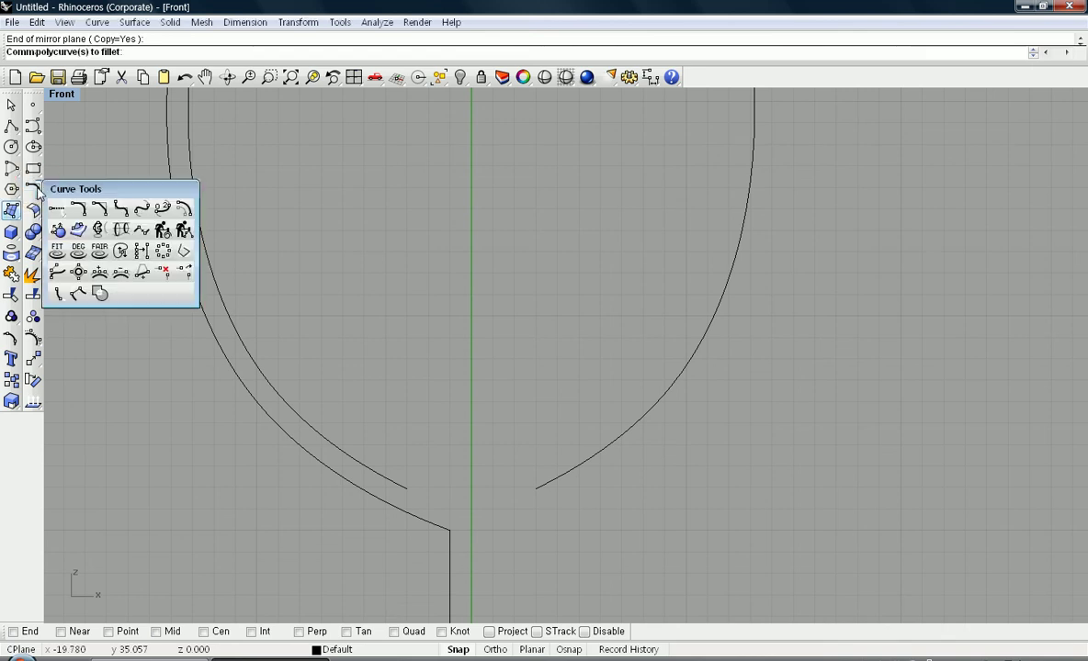
click(142, 211)
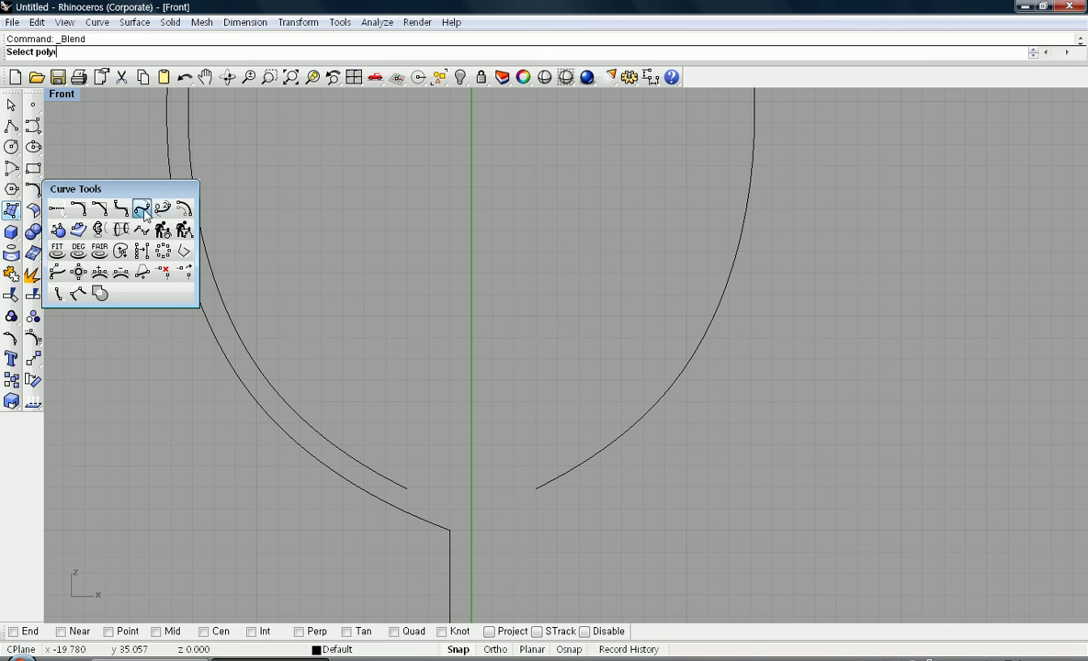
click(285, 357)
click(542, 495)
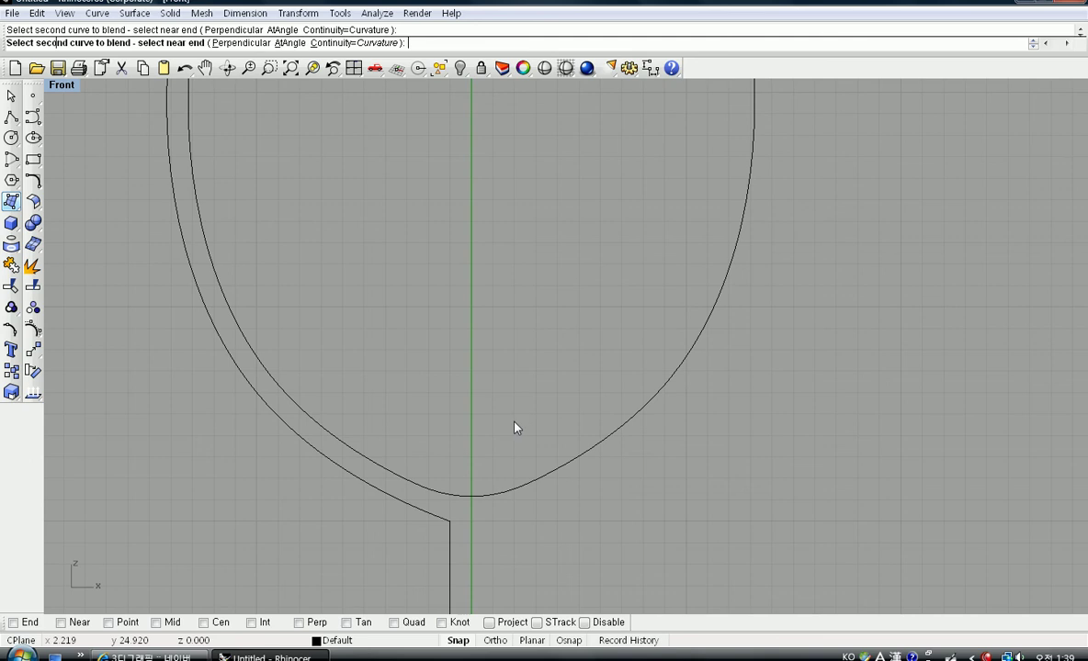
Blend the outer end of the foot's curved upper profile with the outer end of the horizontal base line, using curvature continuity
scroll(508, 367, down, 2)
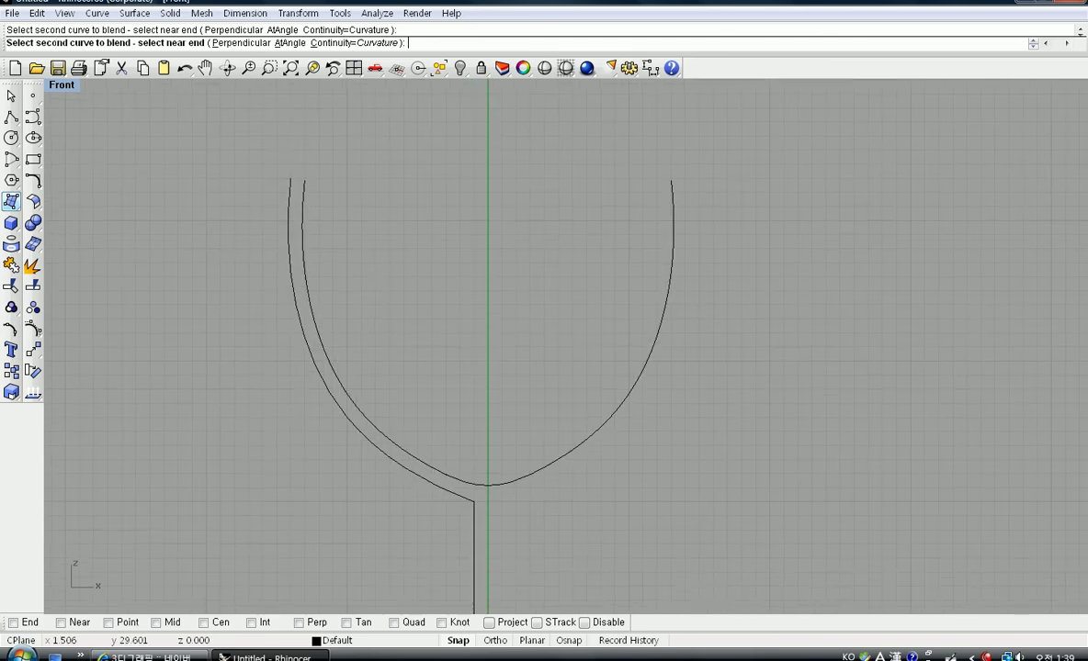
right_drag(508, 336, 495, 234)
right_drag(519, 413, 524, 305)
right_drag(533, 474, 530, 375)
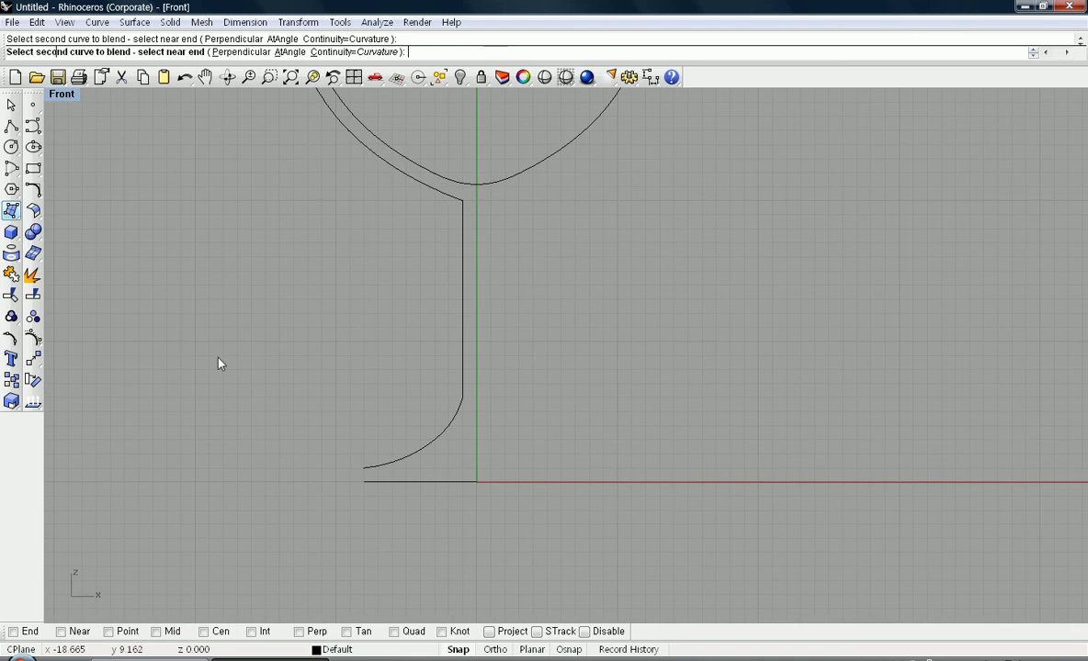
click(33, 189)
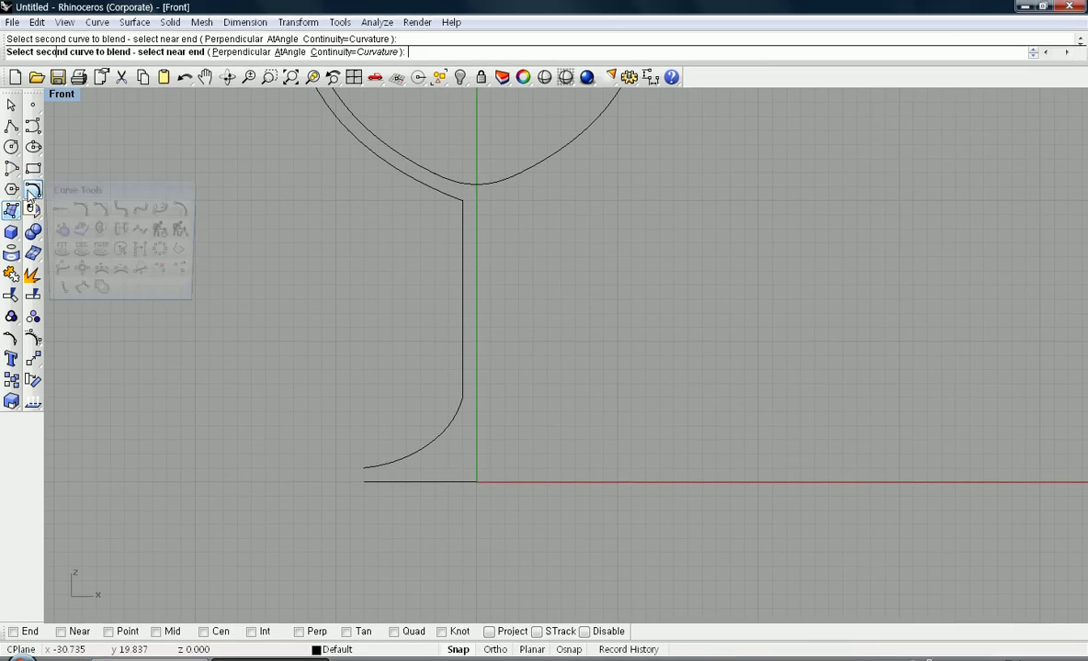
click(141, 209)
click(381, 467)
click(385, 485)
Close the glass rim by blending the top ends of the outer and inner bowl curves with curvature continuity
right_drag(558, 493, 568, 587)
right_drag(373, 283, 491, 580)
click(404, 312)
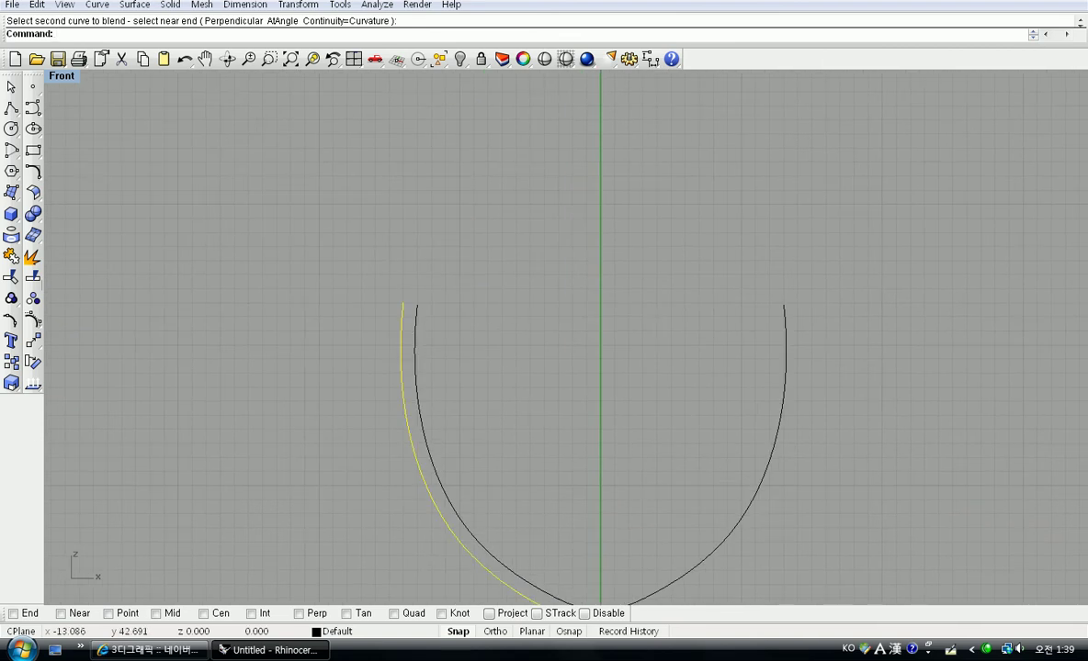
right_drag(527, 380, 457, 355)
scroll(457, 355, up, 2)
right_click(402, 303)
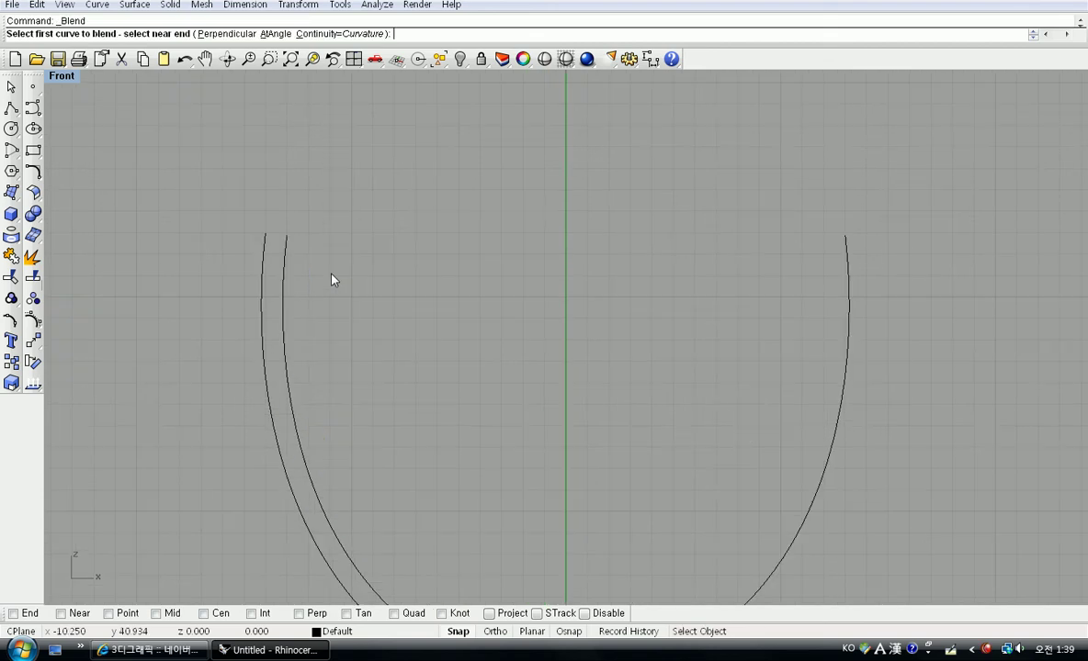
click(276, 246)
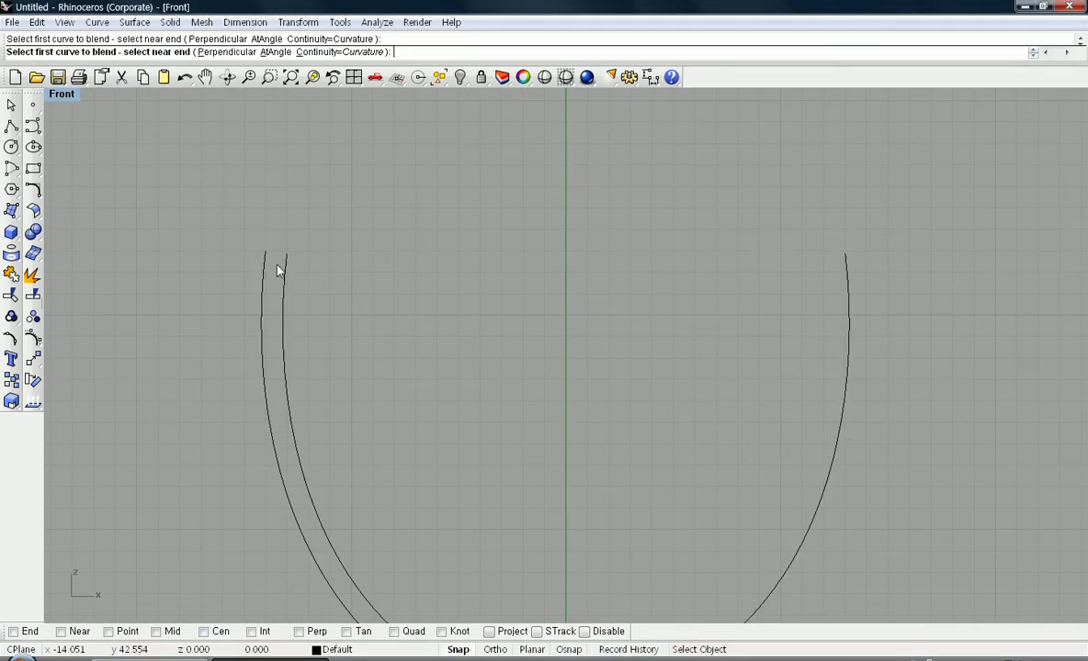
click(278, 269)
click(284, 269)
Try a fillet of radius 0.5 at the corner between the outer bowl curve and the vertical stem line
right_drag(449, 384, 428, 221)
scroll(469, 309, down, 2)
scroll(454, 376, up, 3)
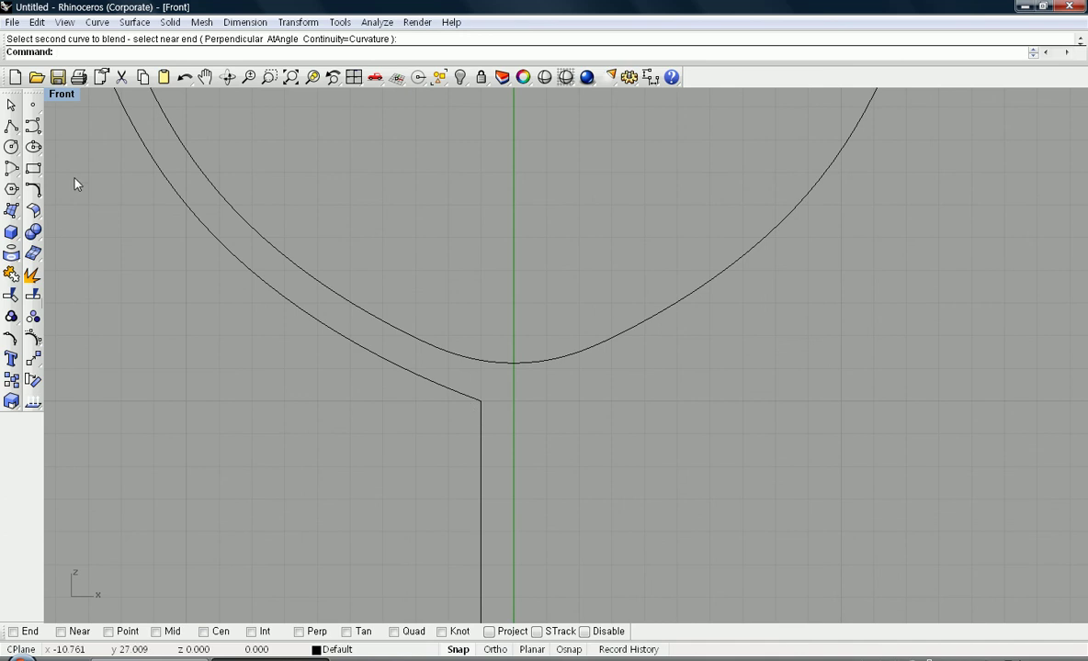
click(33, 189)
click(464, 395)
click(481, 427)
right_drag(410, 427, 358, 388)
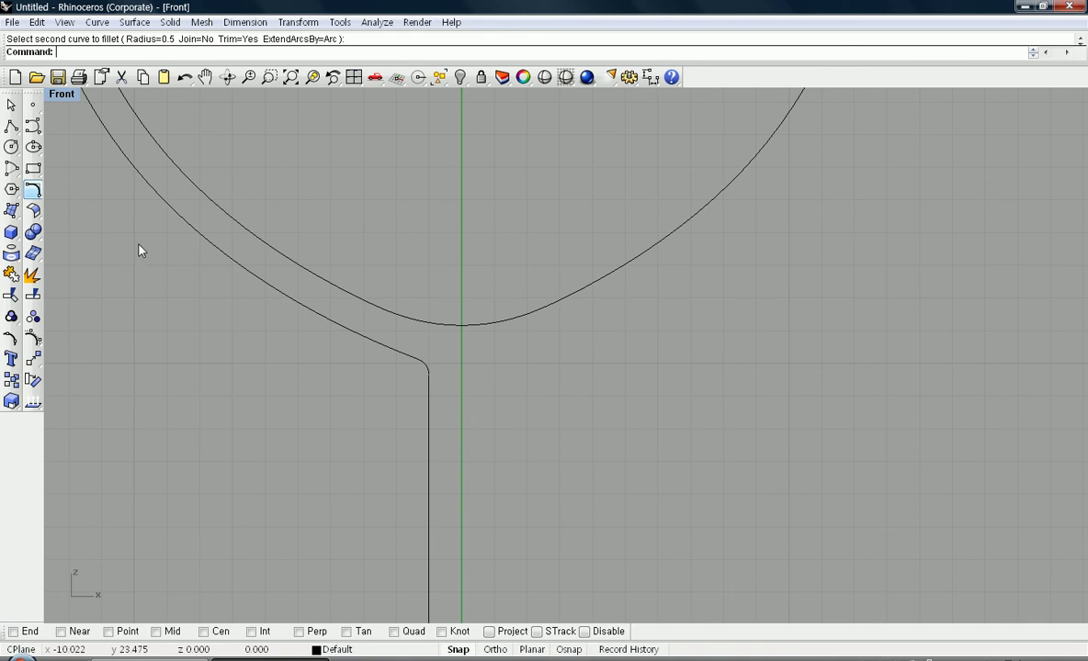
Fillet the corner between the outer bowl curve and the stem line with a radius of 2
click(33, 189)
right_drag(257, 326, 300, 352)
text(2)
key(Return)
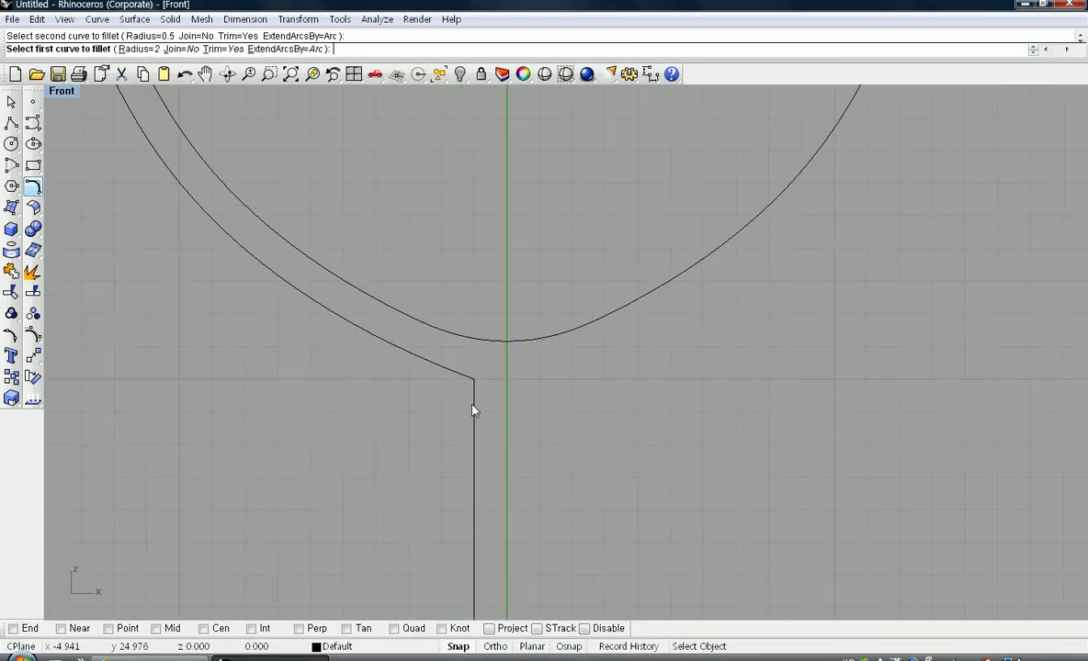
click(461, 375)
click(472, 407)
right_drag(309, 356, 337, 224)
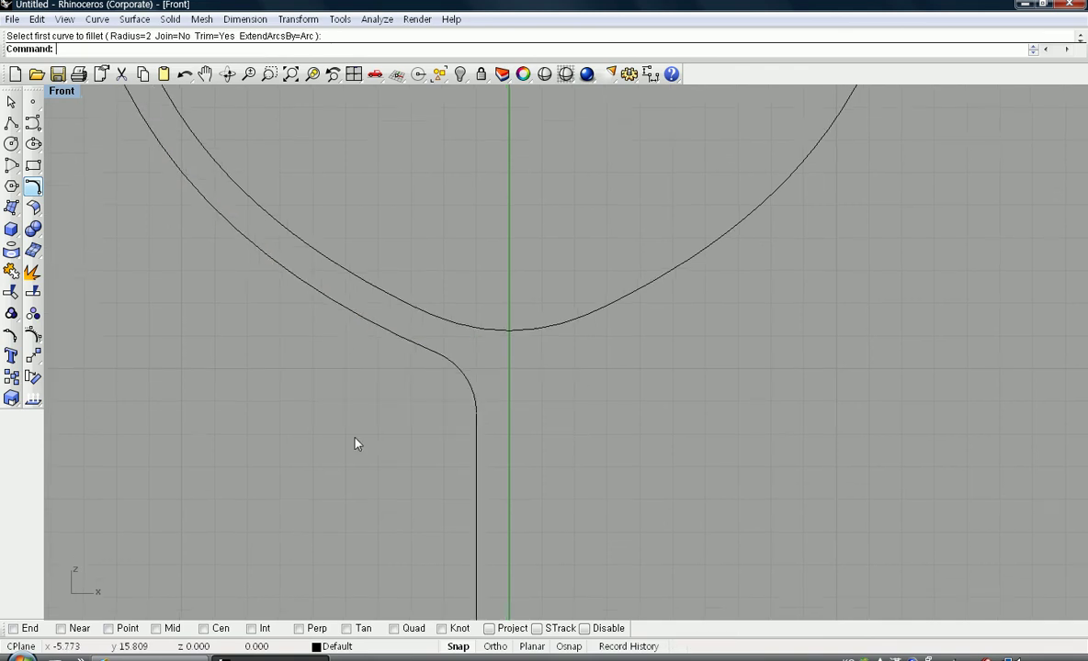
Fillet the junction of the stem line and the foot curve with a radius of 2
scroll(366, 451, down, 4)
right_drag(348, 366, 317, 232)
key(Return)
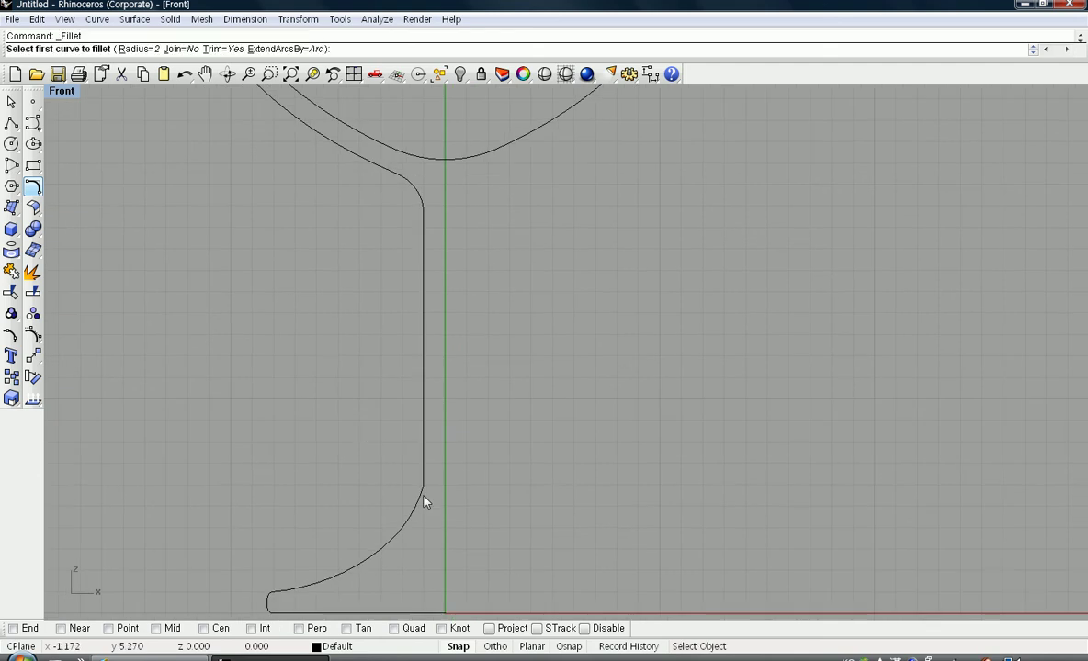
click(424, 473)
click(420, 497)
right_drag(334, 412, 335, 385)
key(Escape)
key(Down)
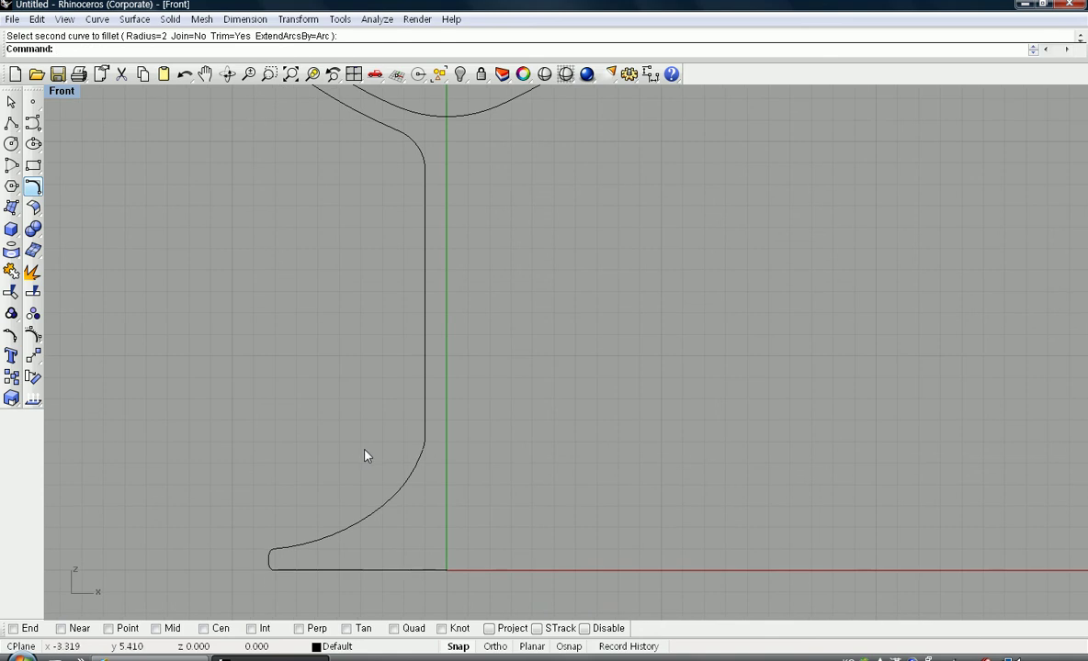
key(Return)
click(423, 434)
scroll(307, 393, down, 1)
scroll(328, 323, down, 2)
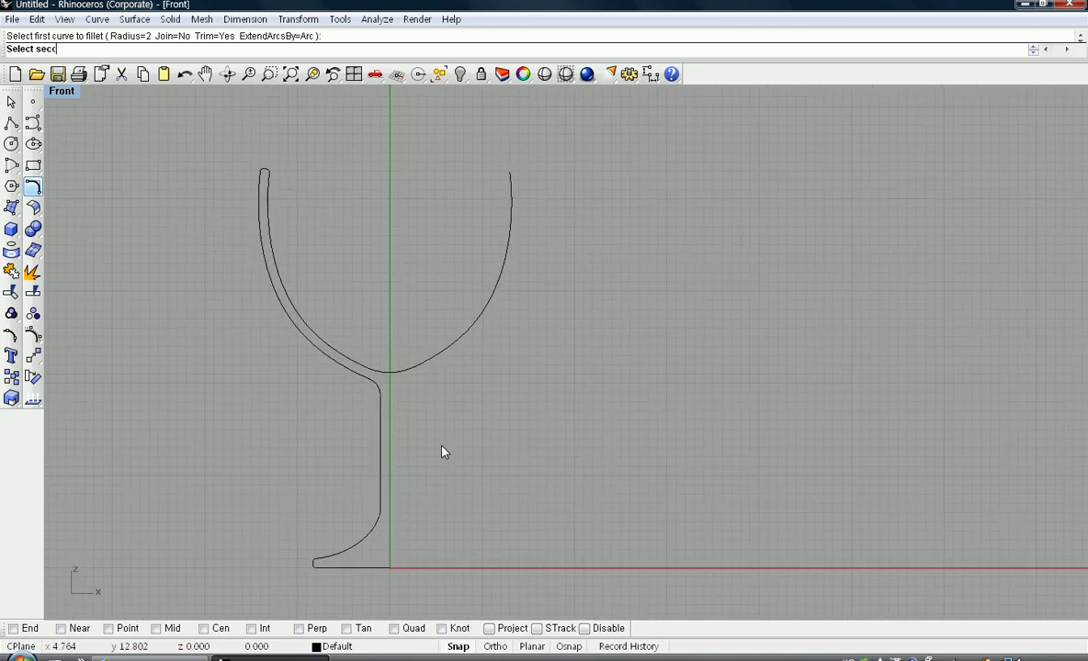
key(Escape)
click(12, 212)
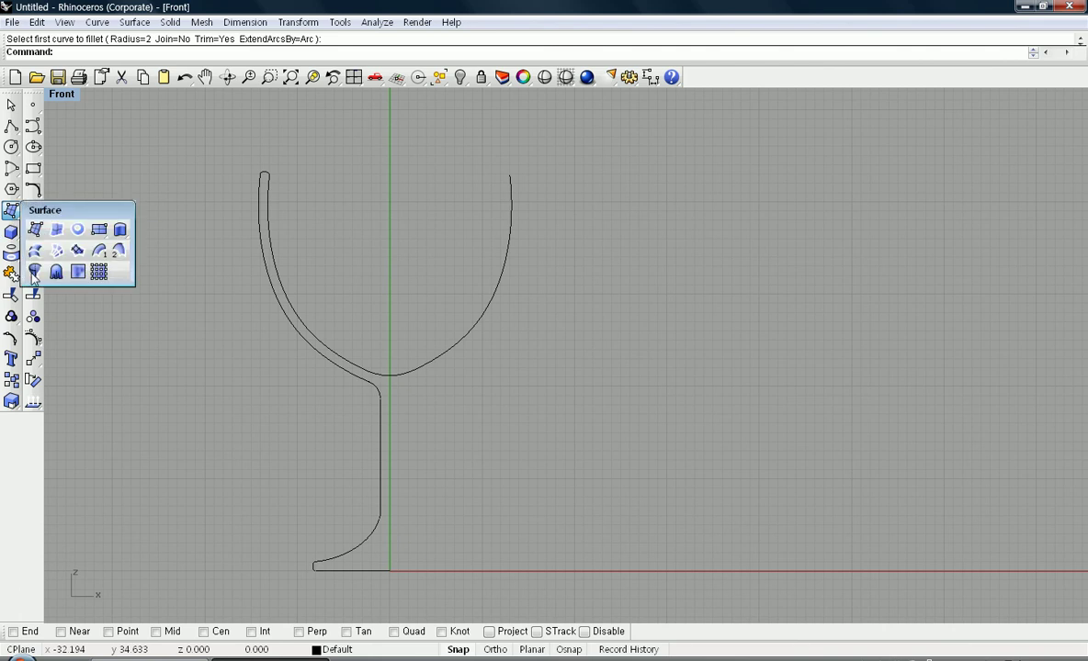
click(165, 335)
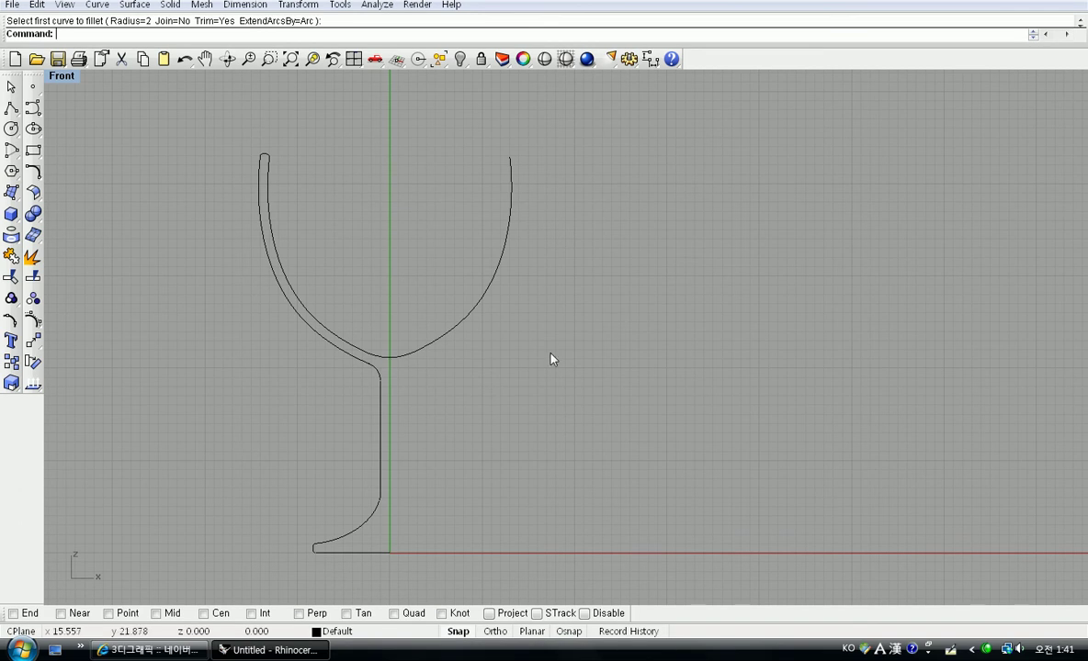
Draw a vertical cutting line on the axis from y = 34 inside the bowl down past the blend curve
click(11, 127)
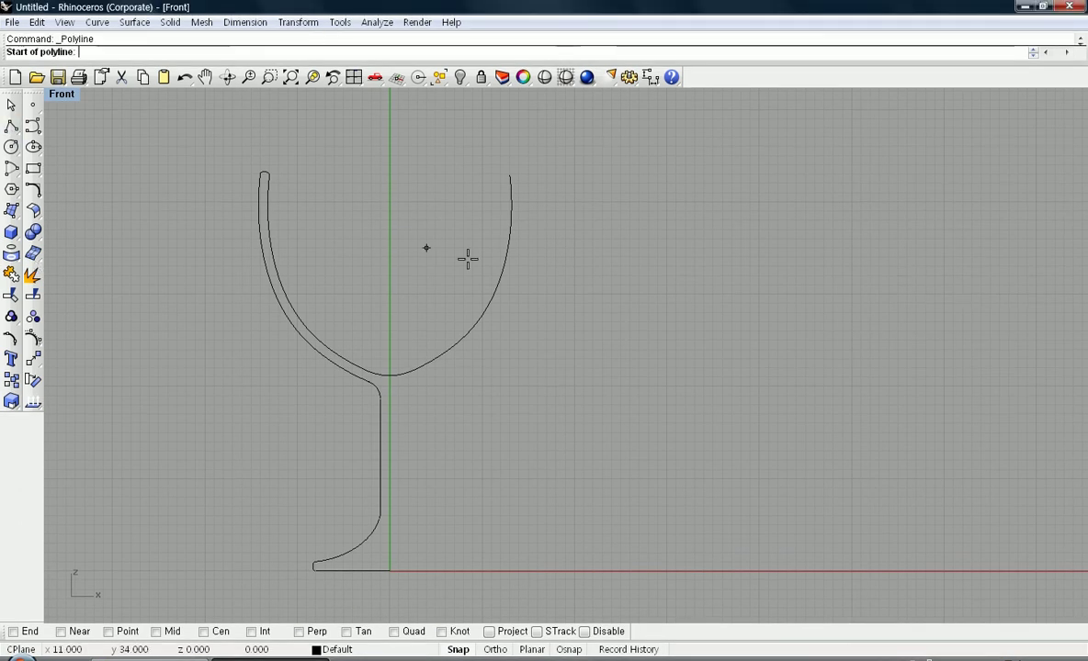
click(390, 257)
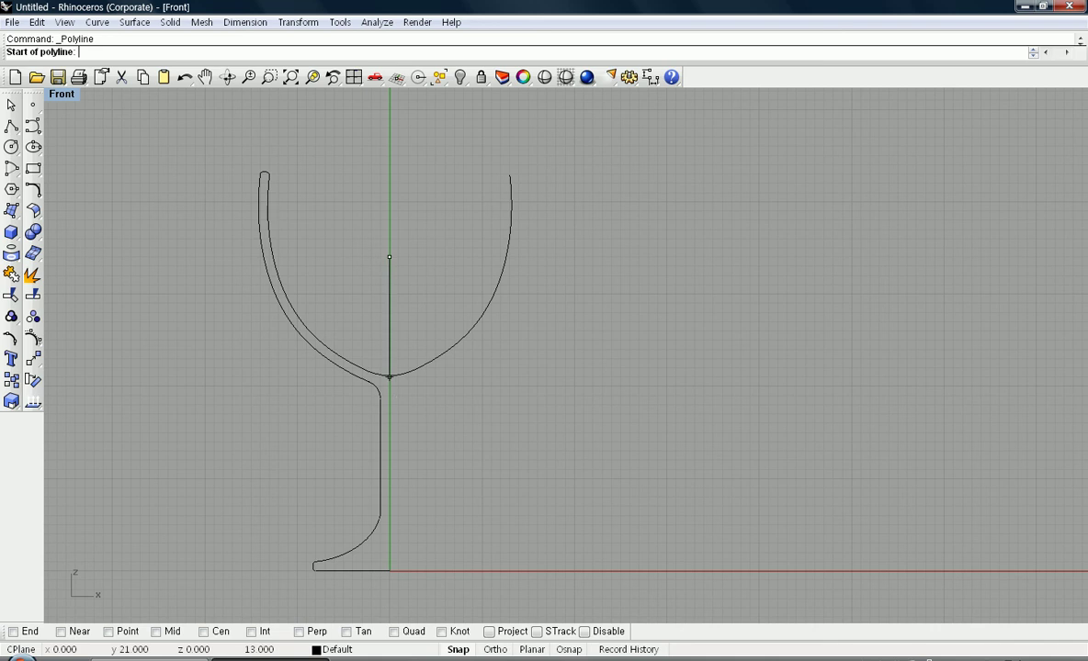
click(389, 413)
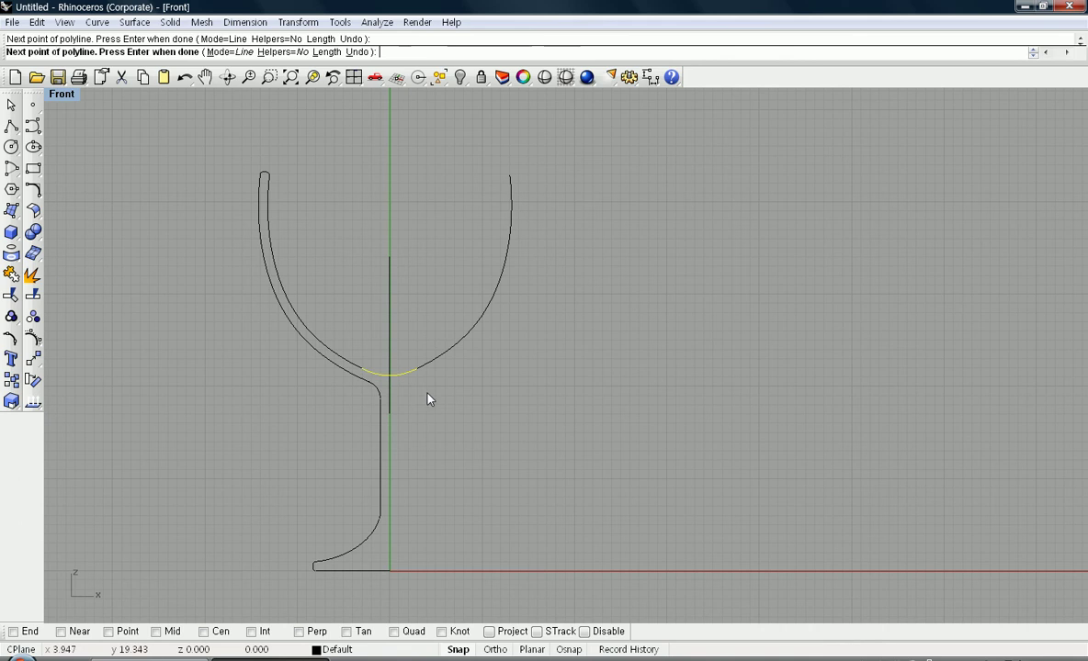
Split the blend curve at the bowl's bottom, using the vertical line on the axis as the cutting object
scroll(366, 334, up, 2)
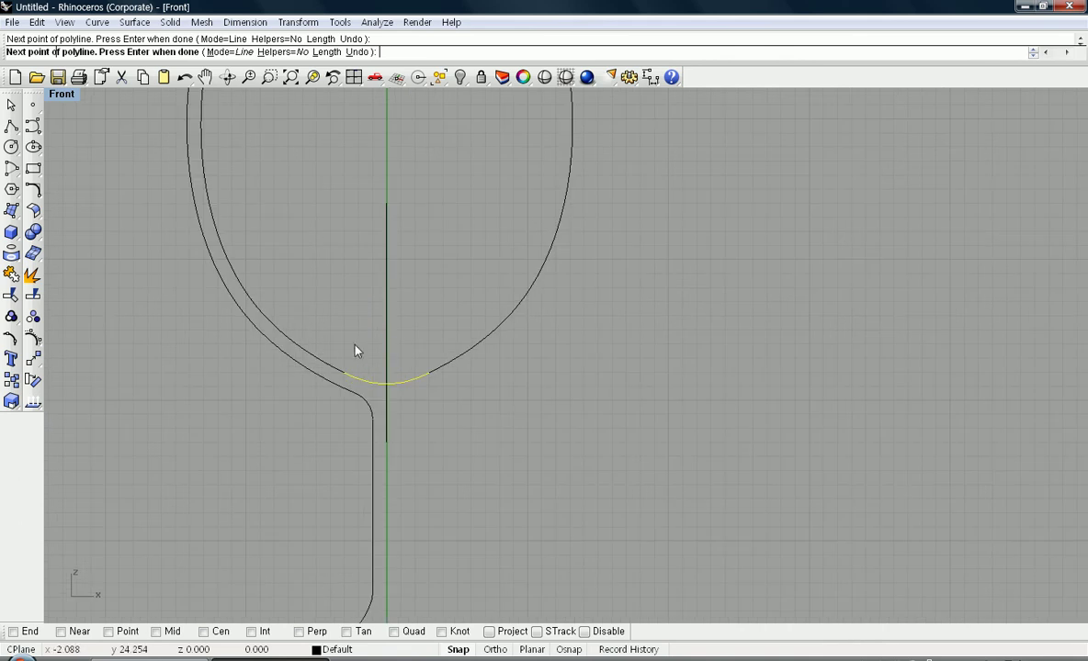
click(33, 296)
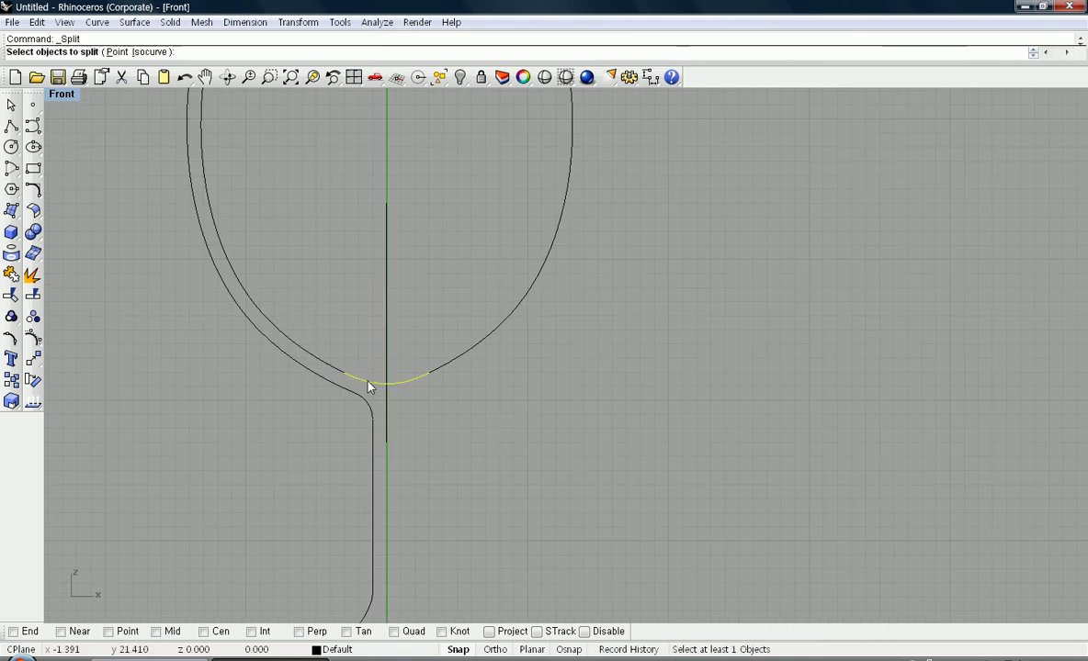
click(381, 381)
key(Return)
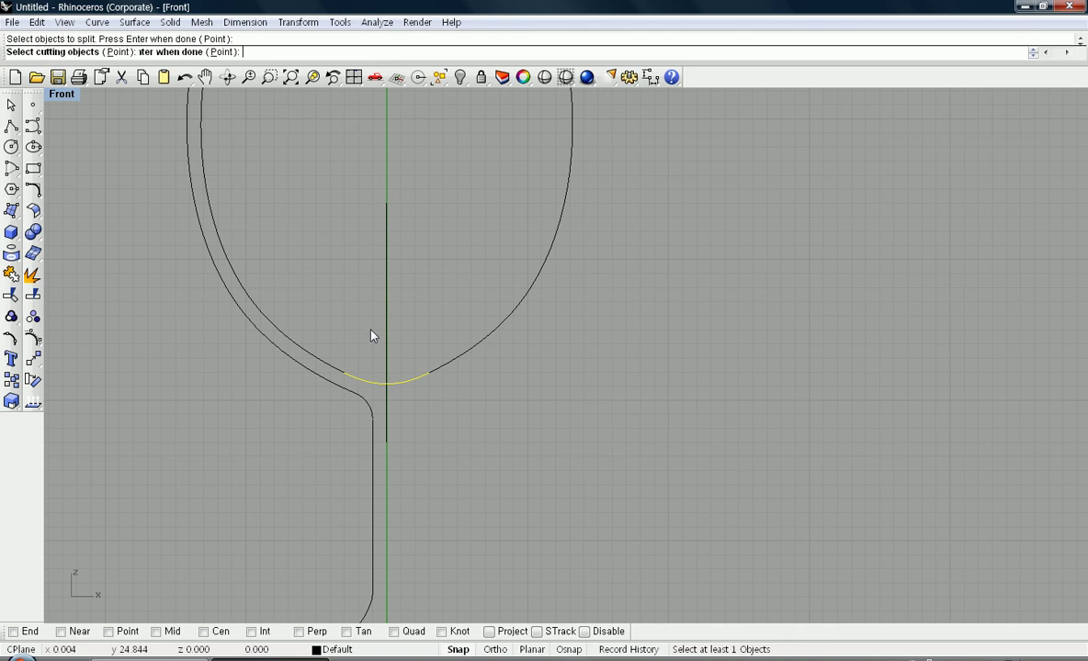
click(385, 336)
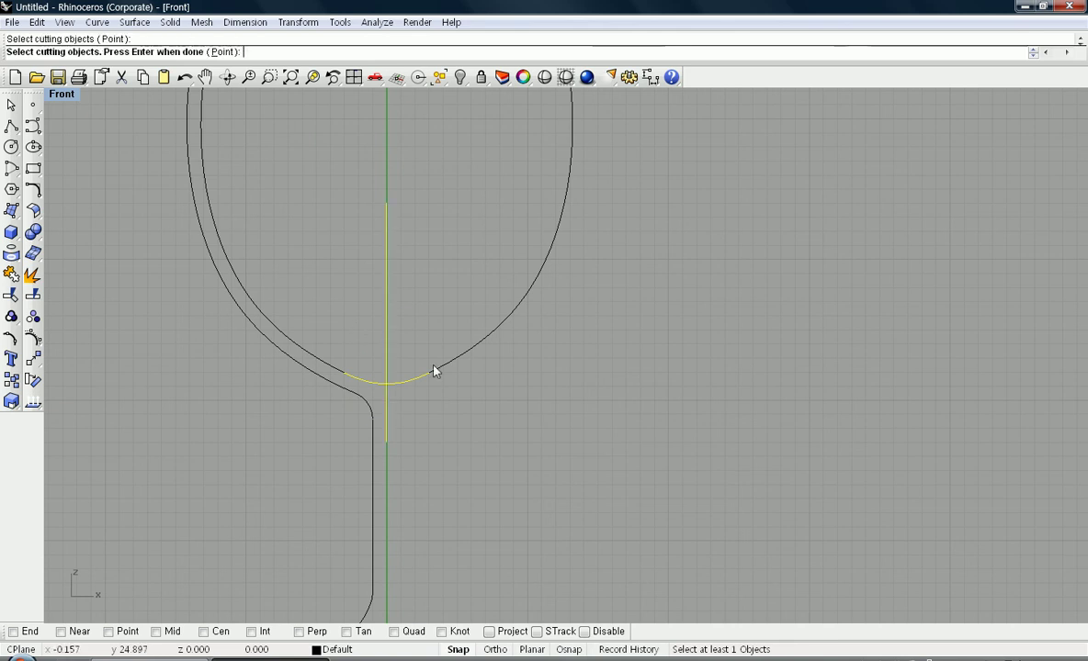
key(Return)
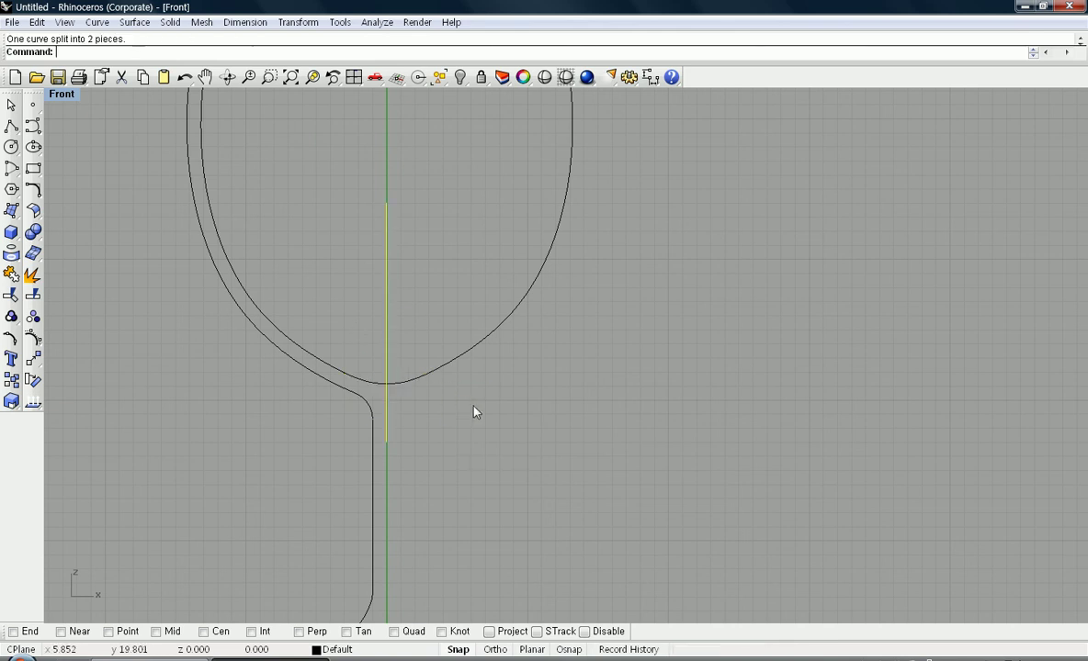
Delete the blend half beyond the axis, the mirrored inner bowl curve and the vertical cutting line, keeping only the half profile
click(424, 345)
right_drag(423, 345, 418, 310)
click(367, 348)
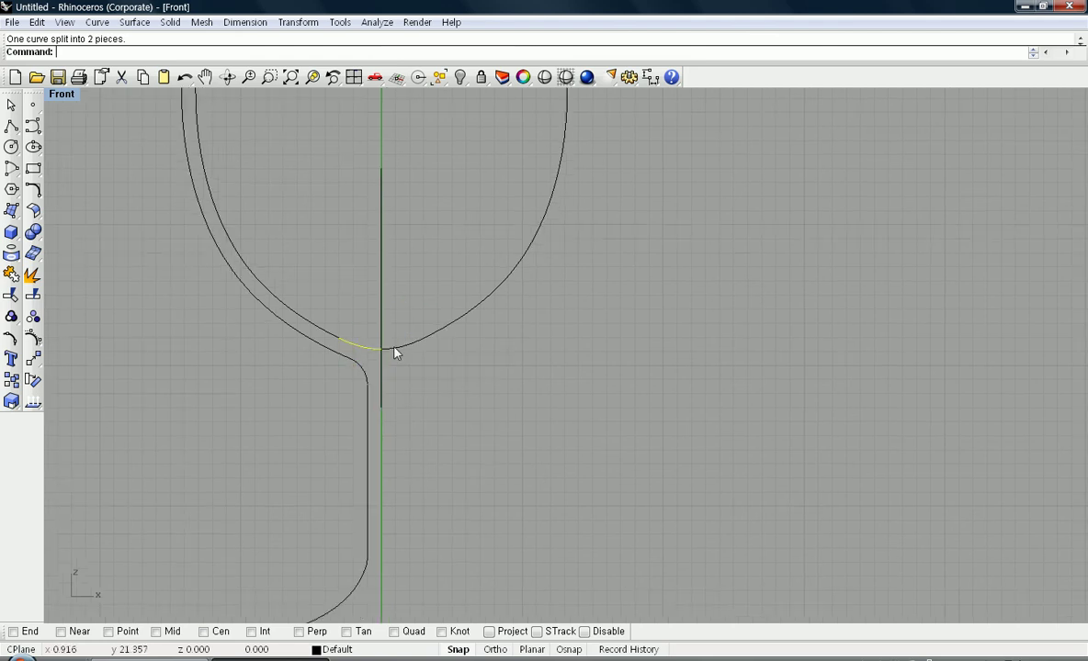
right_drag(492, 389, 483, 384)
click(395, 352)
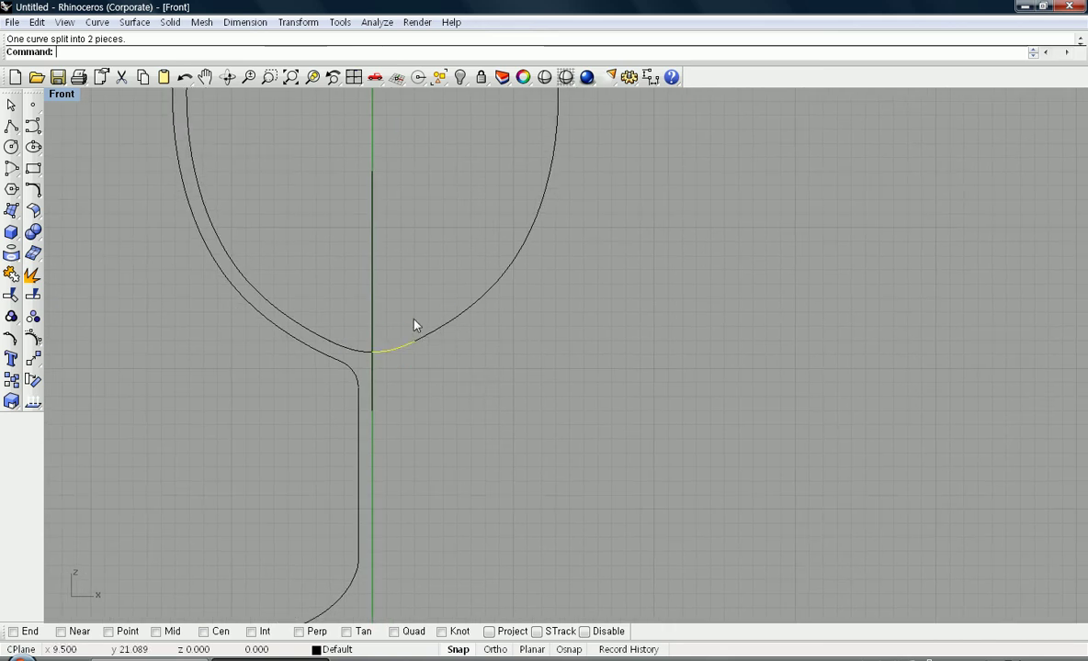
key(Delete)
right_drag(507, 369, 570, 398)
scroll(500, 341, down, 2)
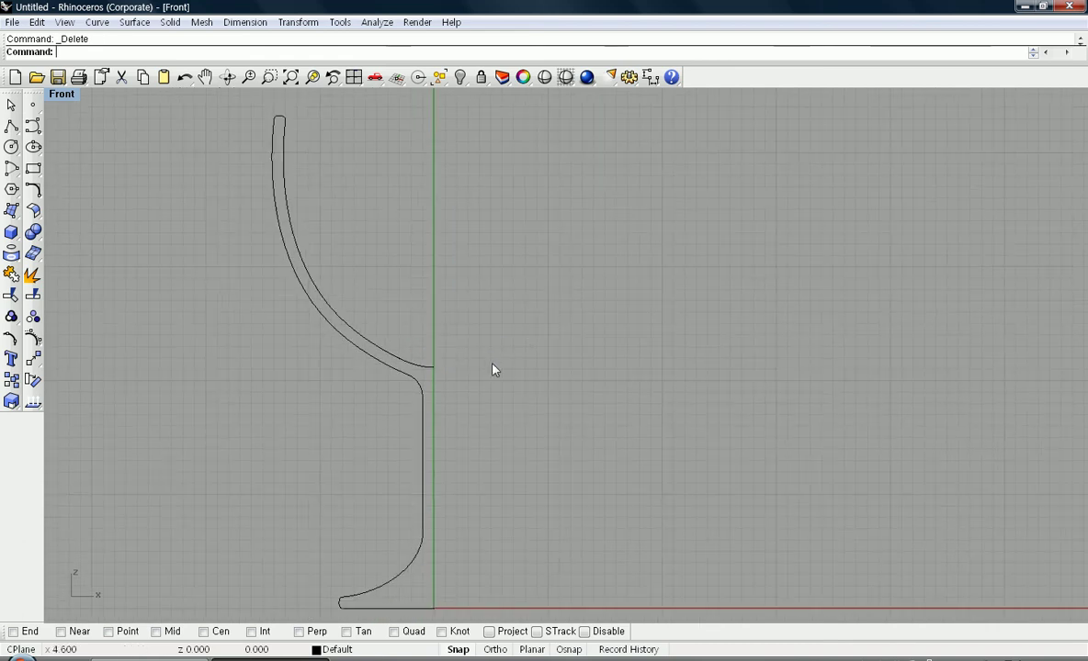
scroll(517, 346, down, 2)
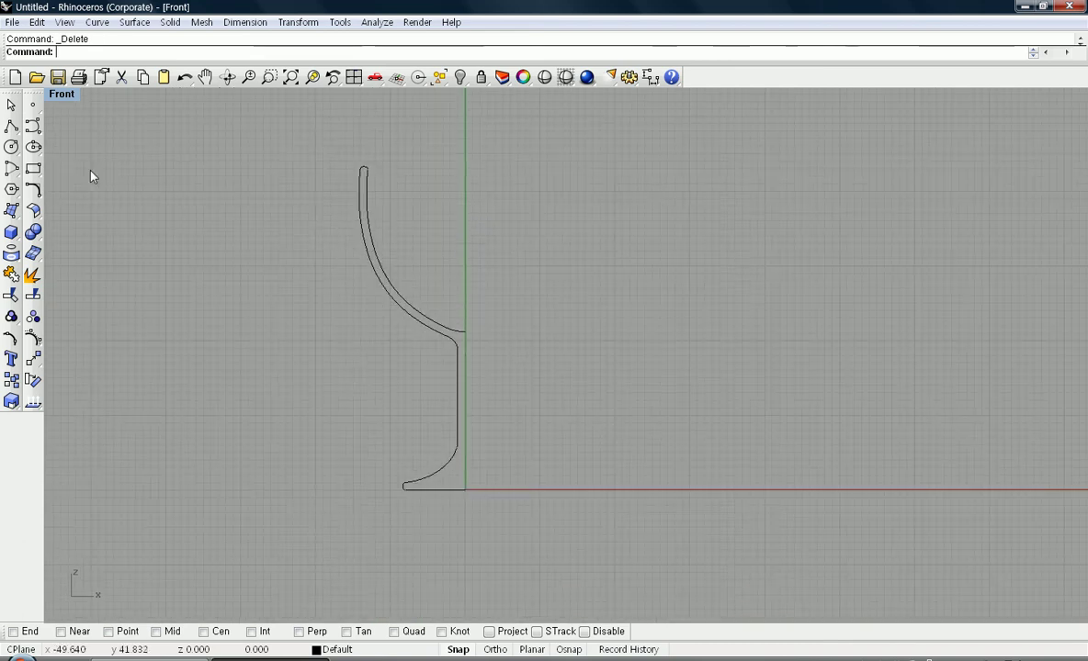
click(13, 212)
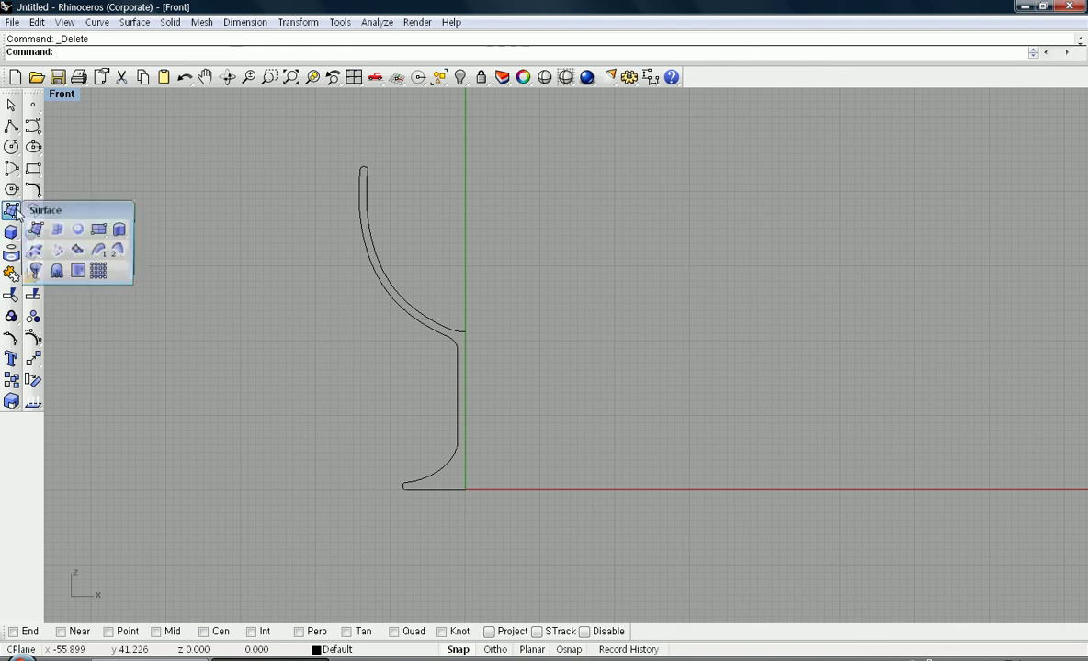
click(34, 272)
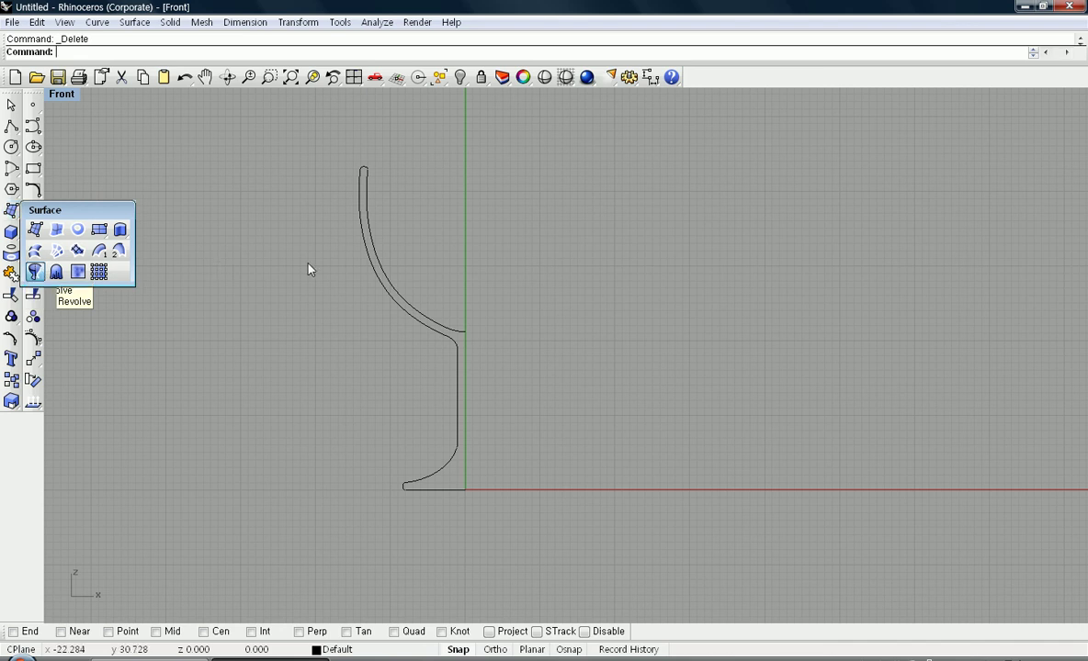
key(Escape)
Revolve all the wine glass profile curves 360 degrees around the vertical axis, starting the axis at the inner bowl's bottom point
click(647, 540)
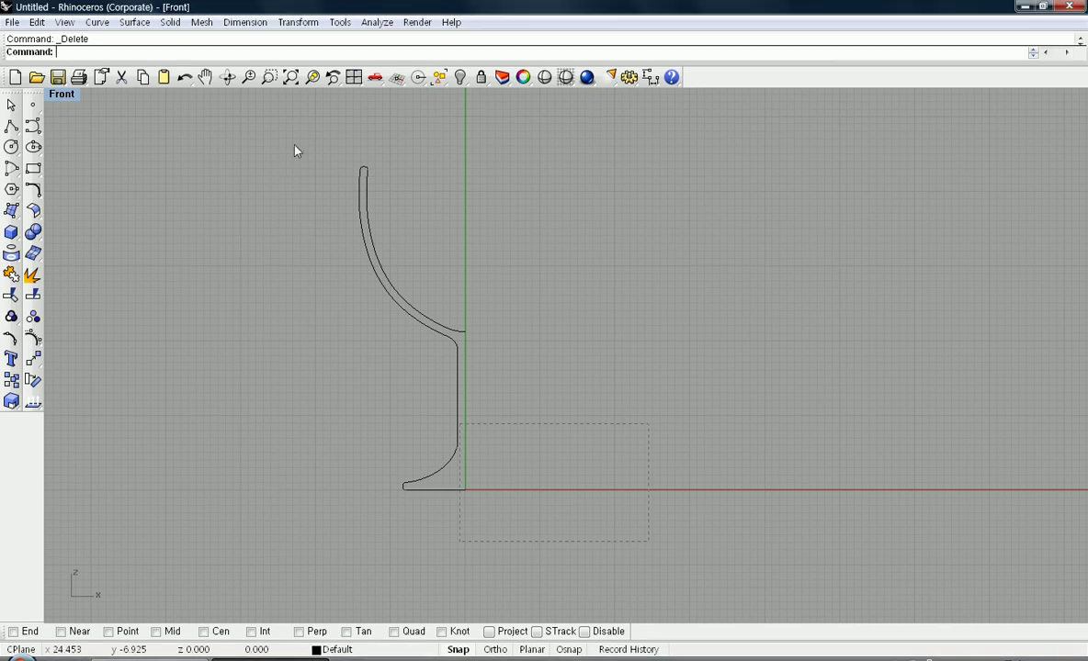
drag(288, 163, 301, 137)
drag(301, 141, 301, 141)
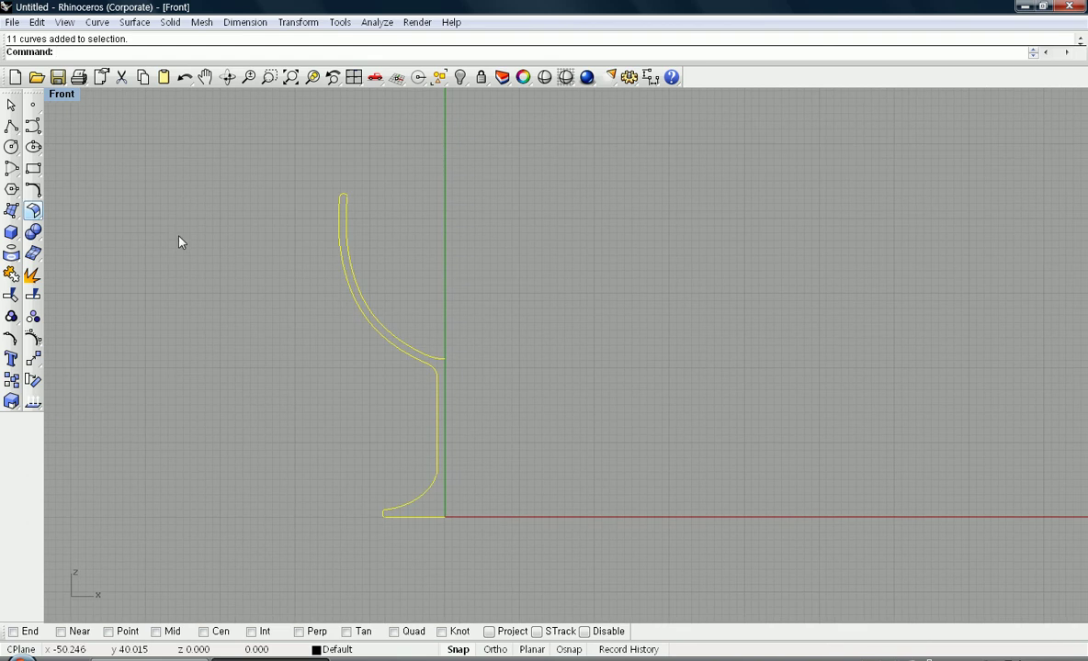
click(11, 211)
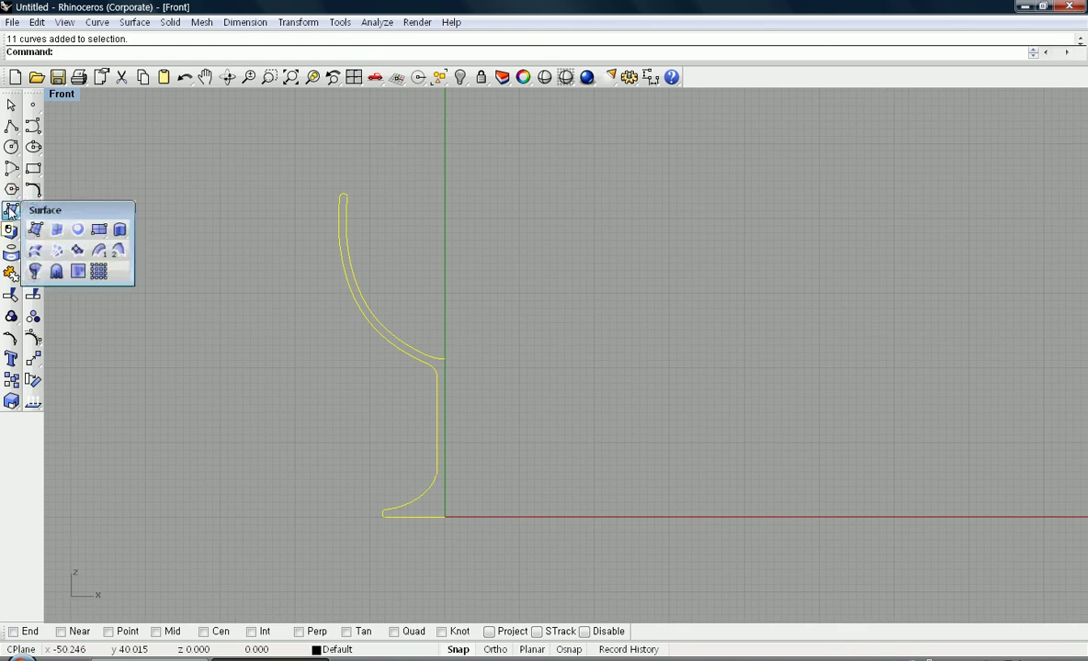
click(35, 272)
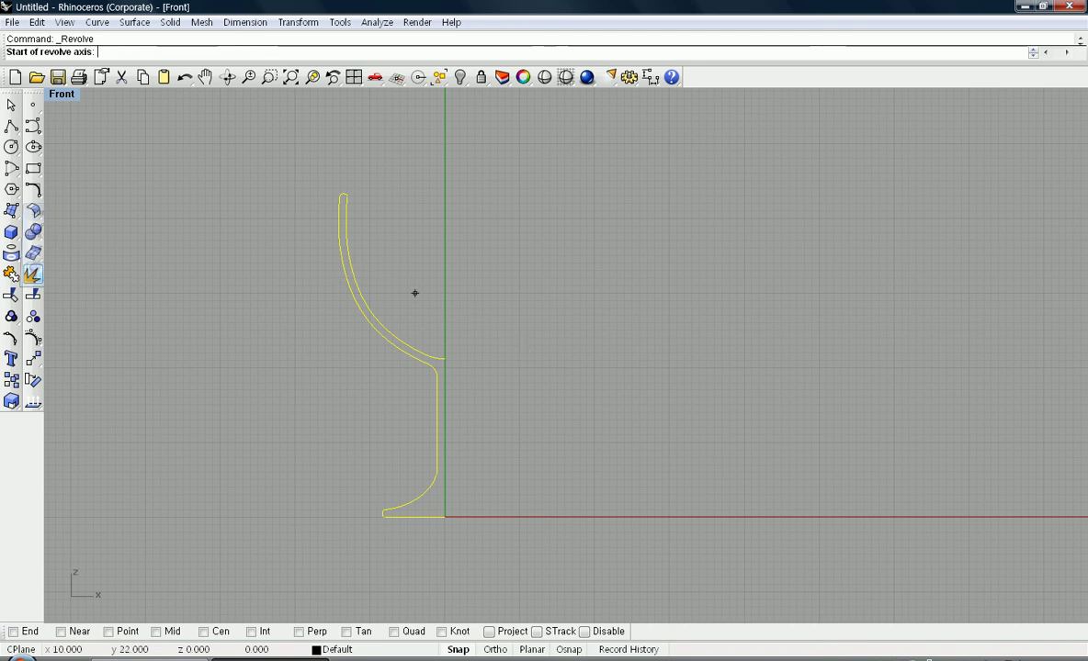
click(445, 360)
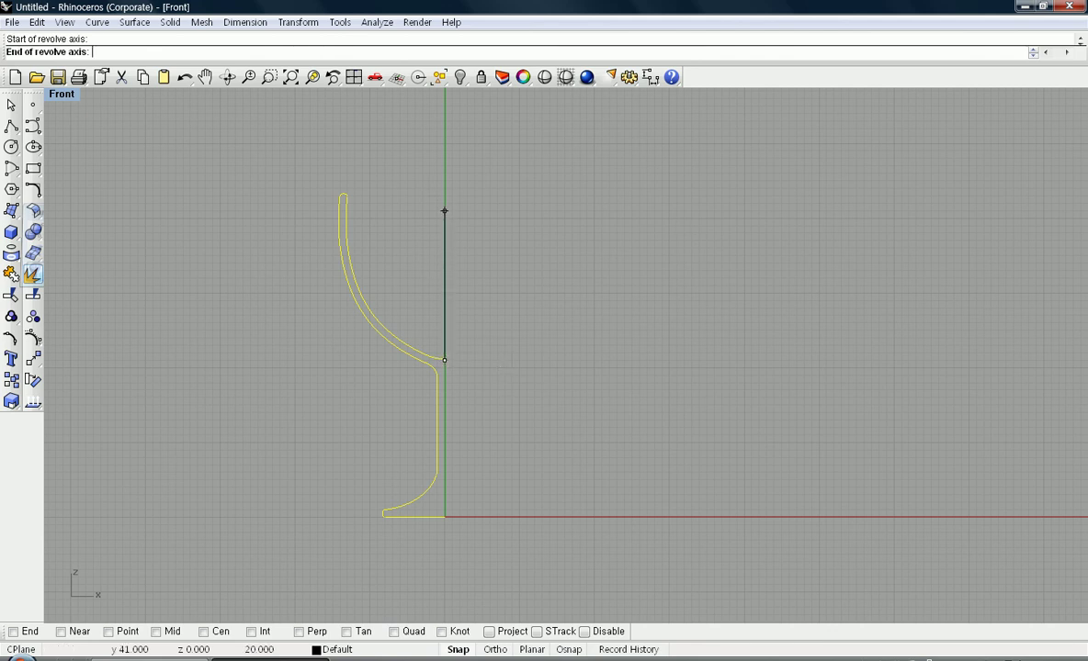
click(441, 193)
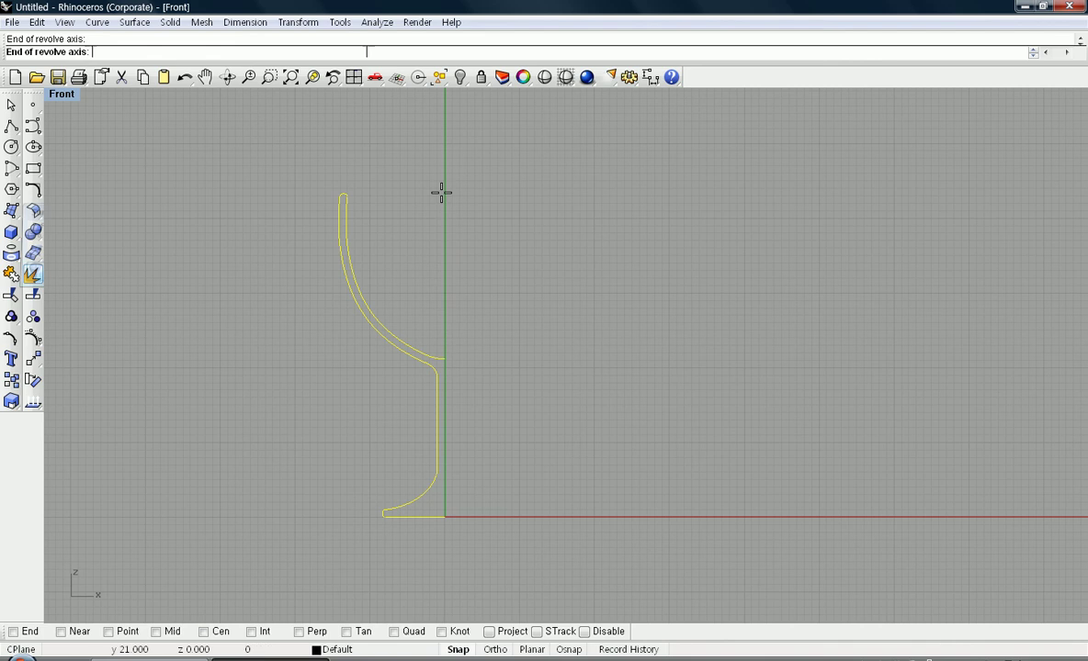
key(Return)
key(Return)
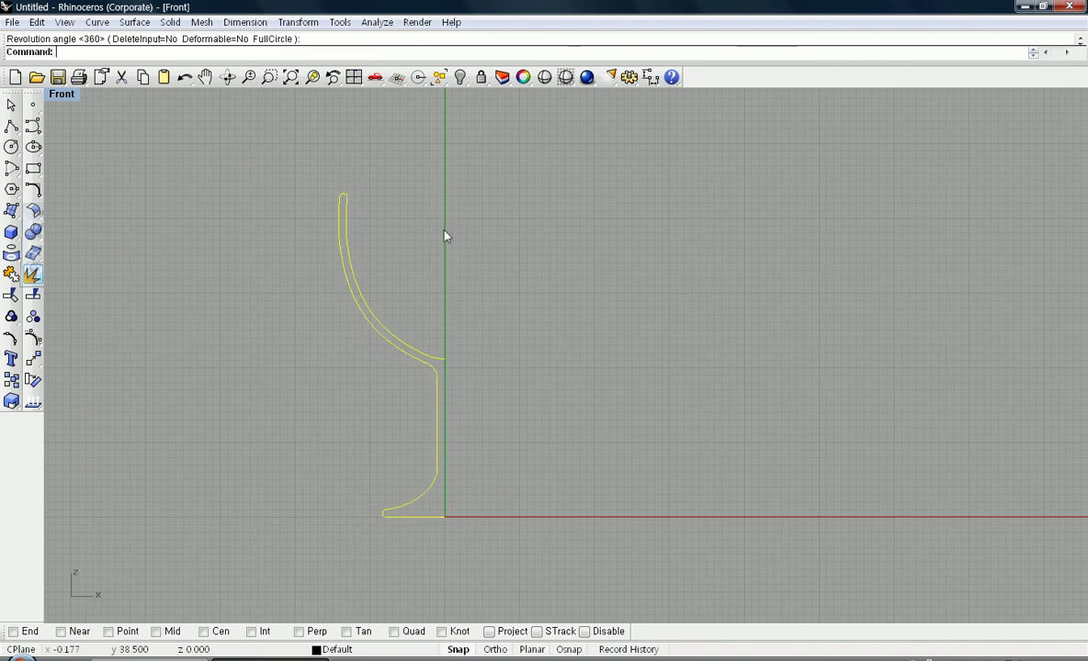
Switch from the maximized Front view to a maximized Perspective view of the whole glass and clear the selection
double_click(68, 94)
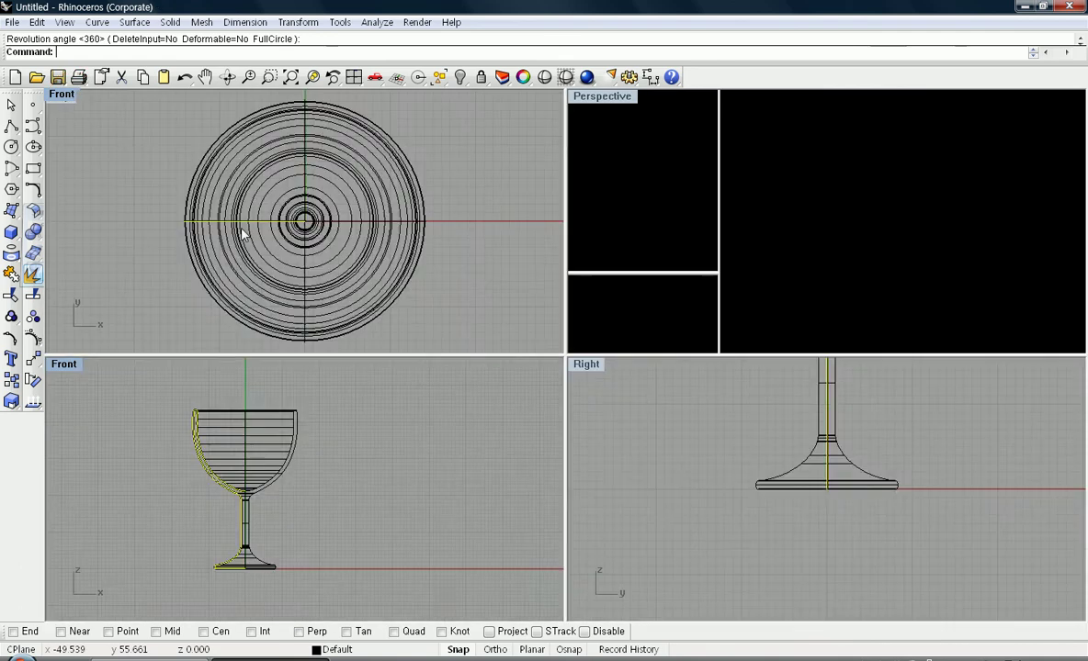
click(601, 103)
double_click(600, 99)
right_drag(459, 313, 376, 370)
shift+right_drag(433, 292, 407, 370)
scroll(410, 372, down, 4)
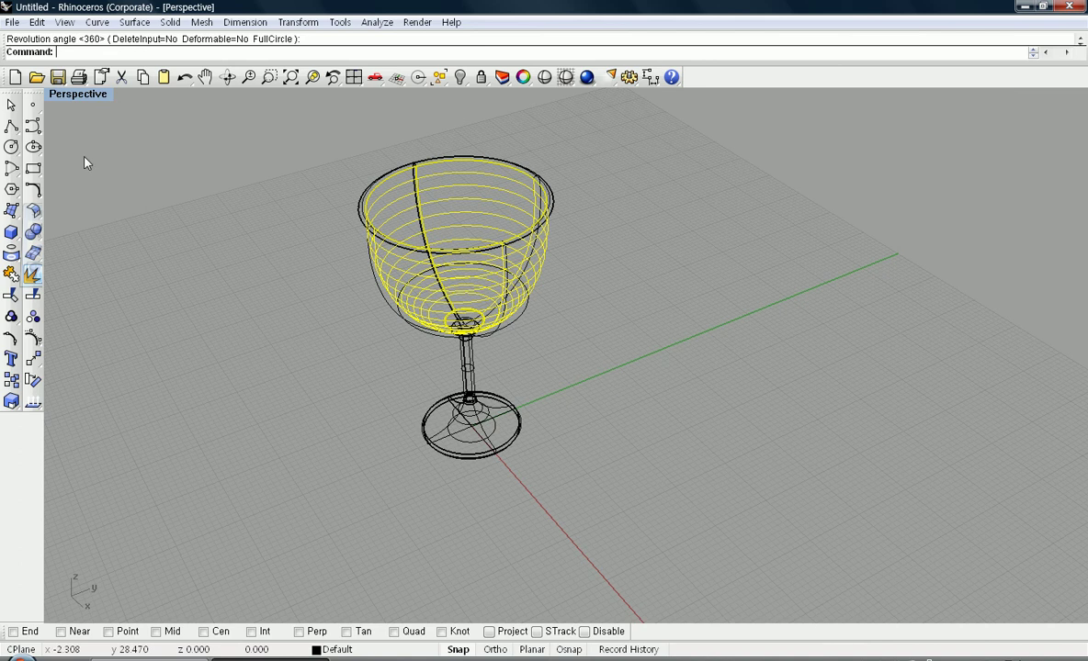
click(183, 204)
Display the wine glass shaded in the Perspective view and inspect its bowl, stem and foot from different angles
mouse_move(548, 316)
right_down()
mouse_move(452, 276)
mouse_move(431, 288)
mouse_move(404, 269)
right_up()
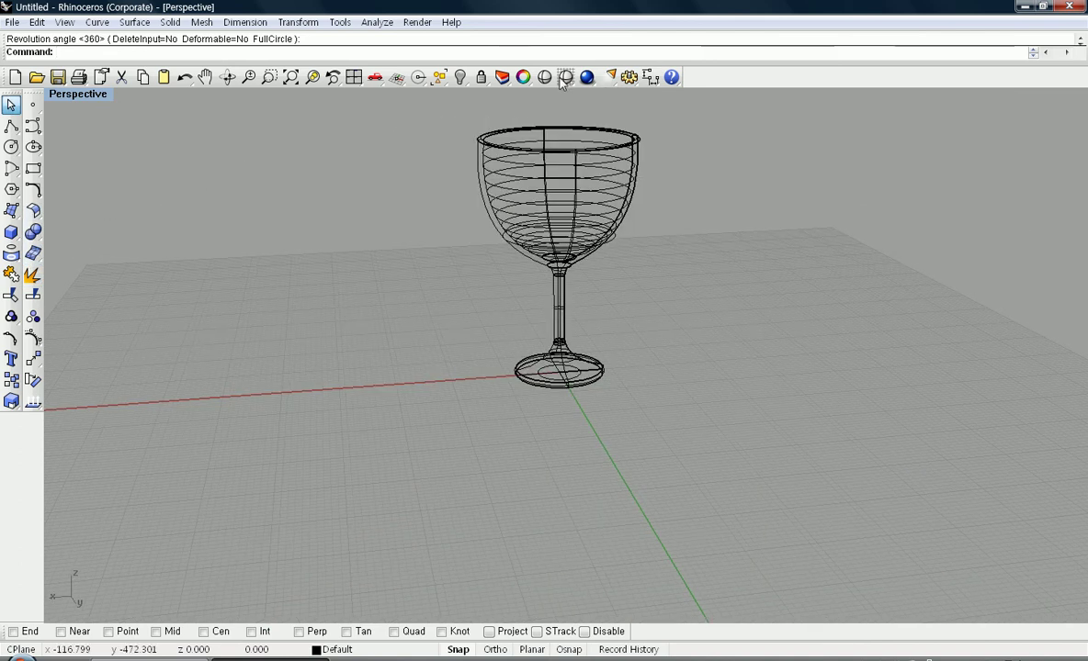
click(565, 78)
mouse_move(733, 208)
right_down()
mouse_move(772, 210)
mouse_move(691, 299)
mouse_move(405, 289)
mouse_move(421, 306)
mouse_move(308, 286)
mouse_move(312, 311)
mouse_move(372, 267)
mouse_move(386, 219)
mouse_move(408, 201)
mouse_move(283, 267)
mouse_move(307, 290)
right_up()
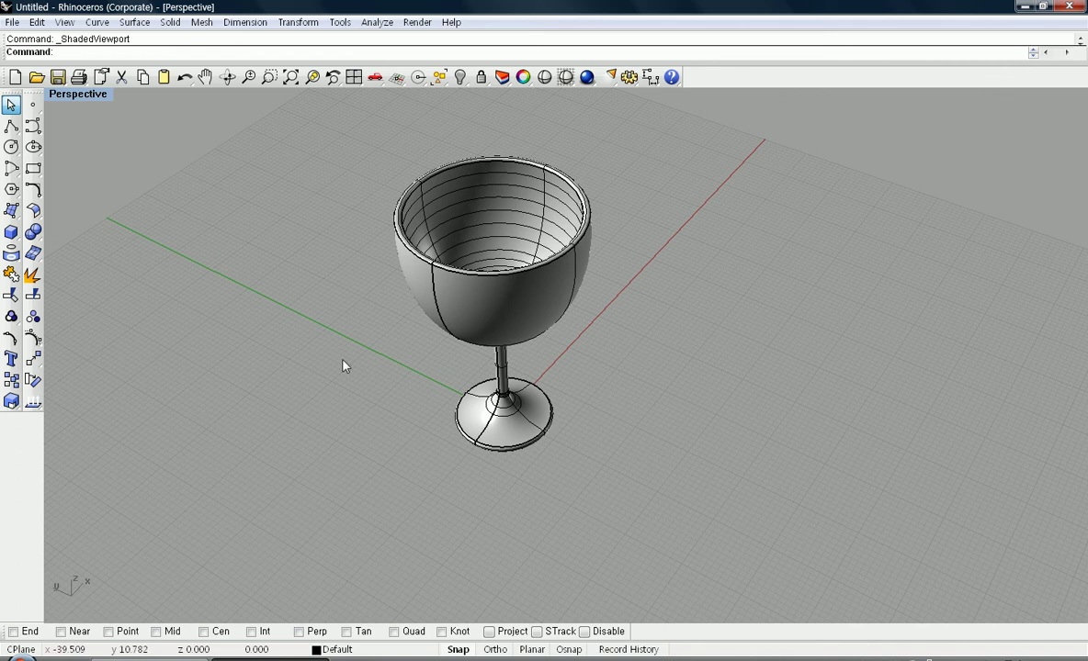
click(987, 649)
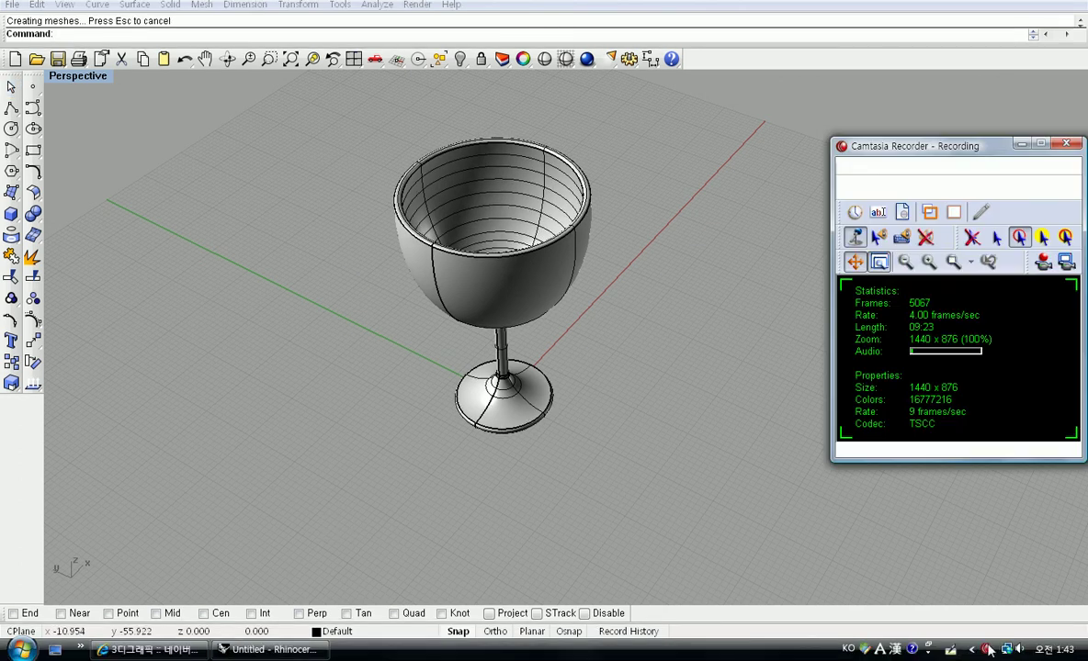